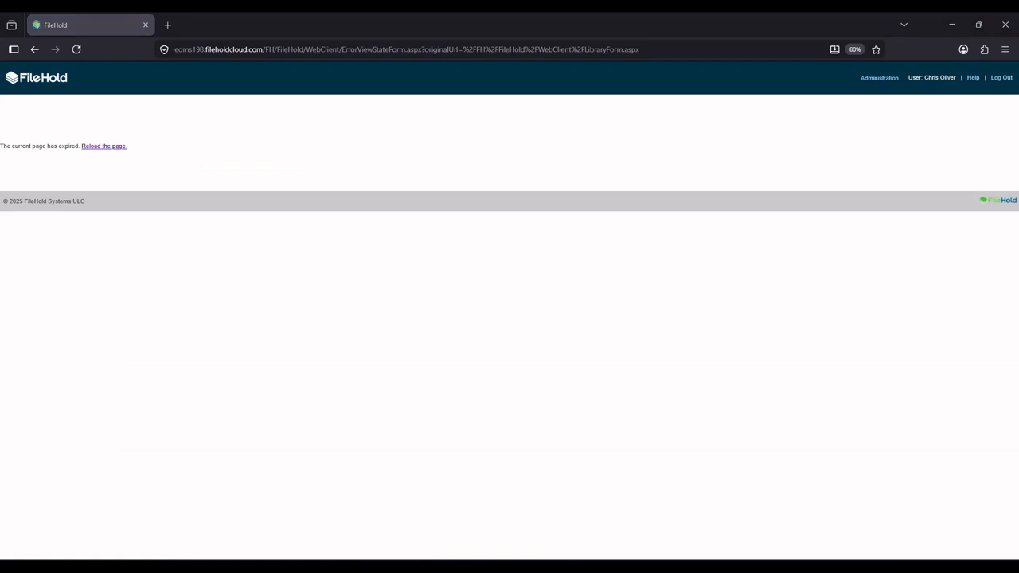
Reload the expired library page and set the browser zoom to its default level
left_click(89, 146)
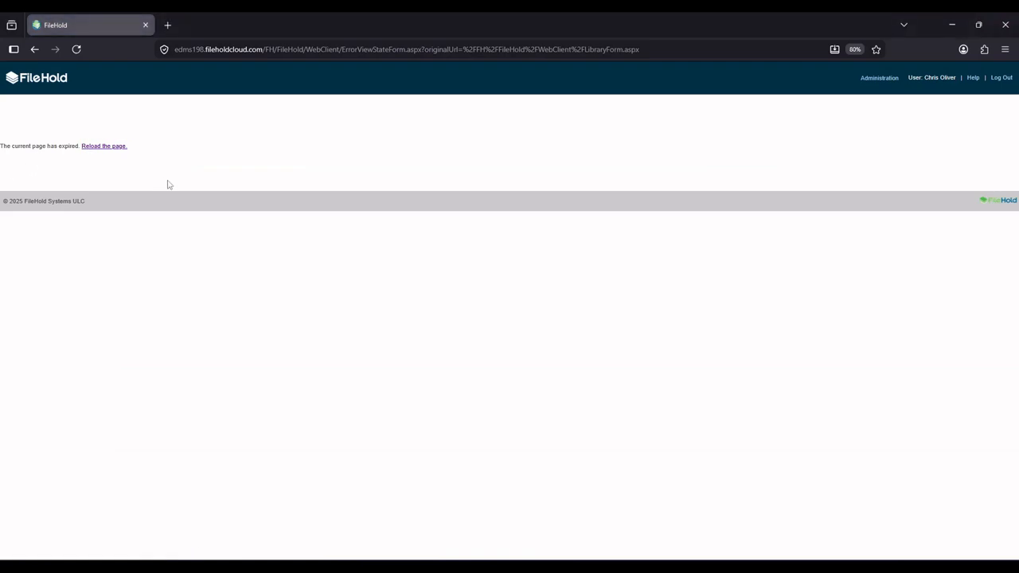
left_click(115, 149)
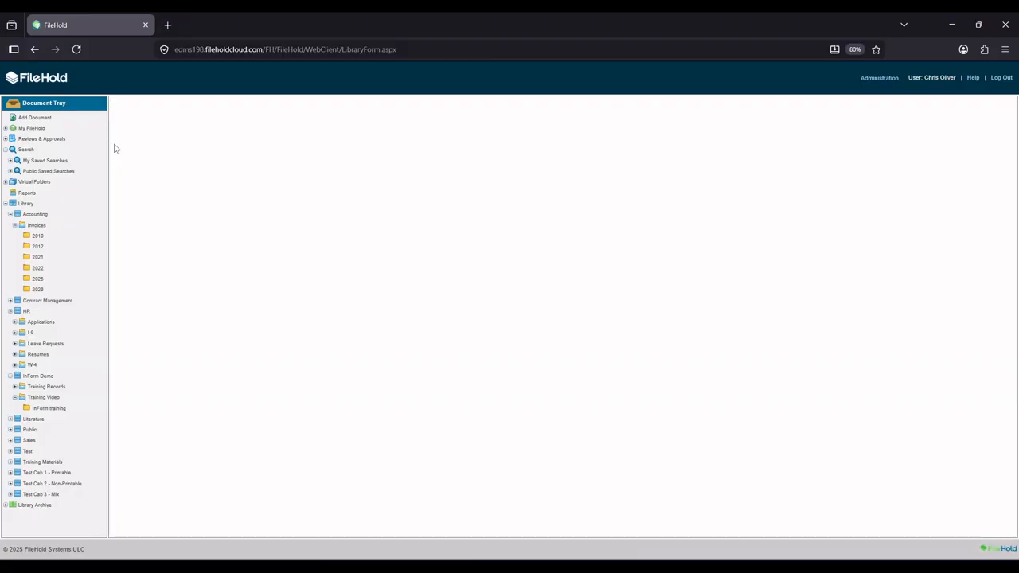
key("ctrl+plus")
key("ctrl+plus")
key("ctrl+plus")
key("ctrl+plus")
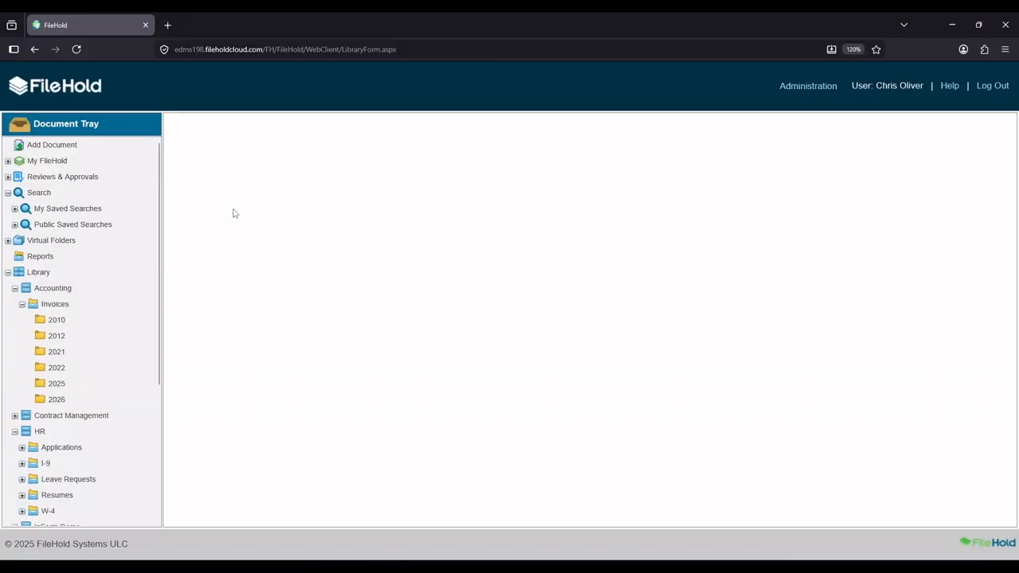
key("ctrl+0")
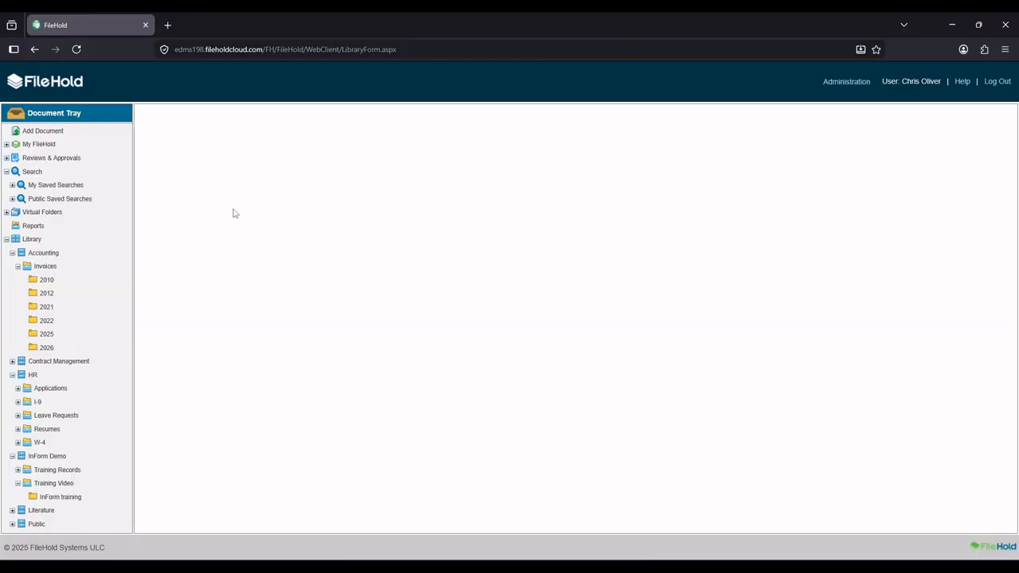
Start a new workflow template and name it Invoice Approval
mouse_move(849, 80)
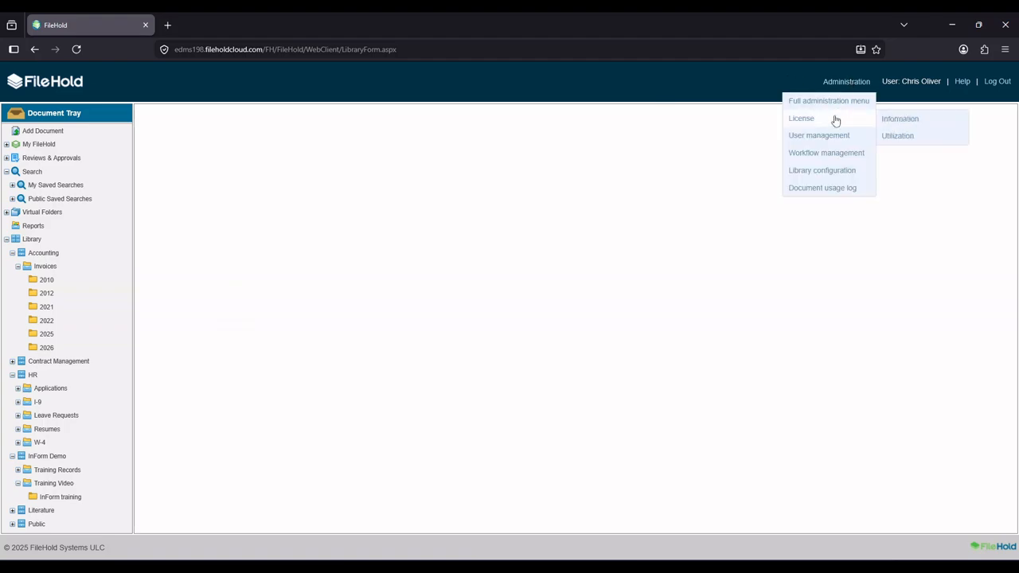
mouse_move(828, 153)
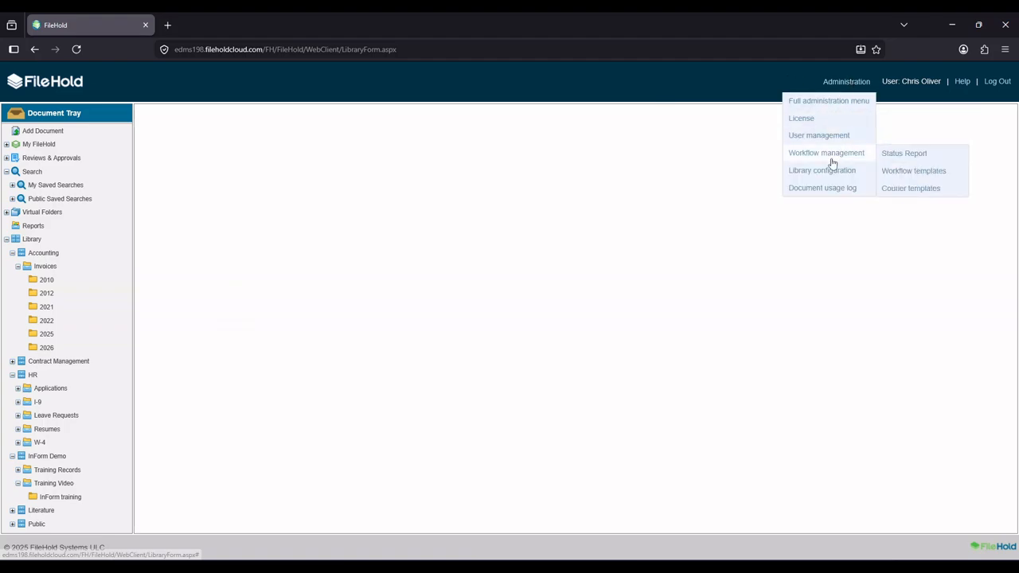
left_click(927, 172)
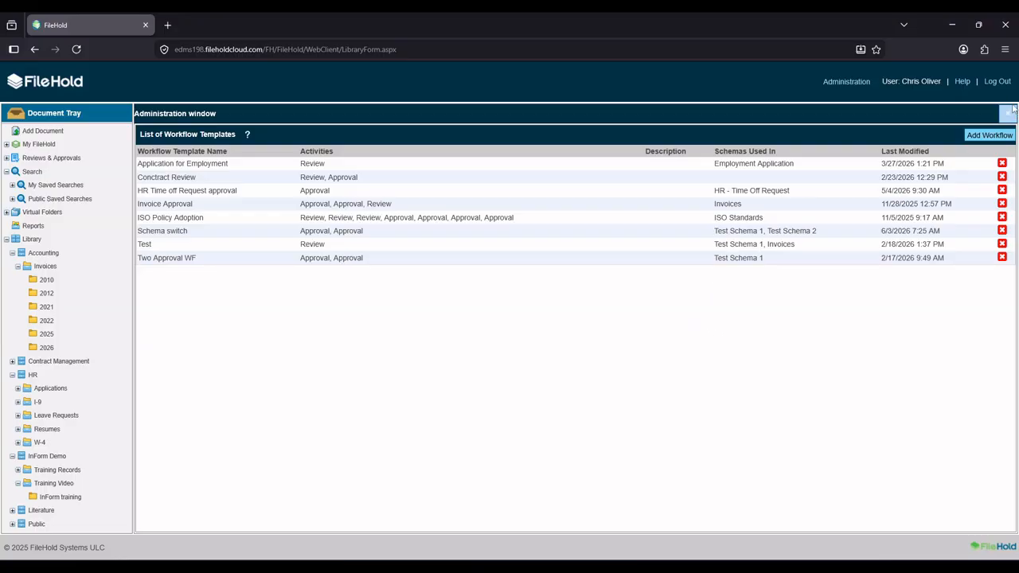
left_click(989, 135)
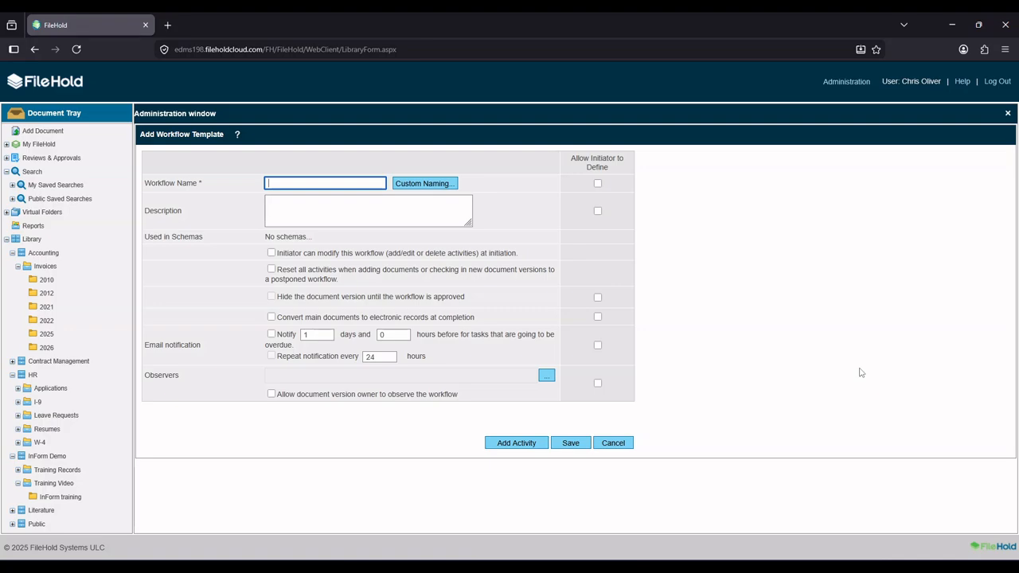
type("Invoice Approval")
Set a custom naming pattern that automatically renames workflows using Workflow Name followed by Document Name
left_click(431, 185)
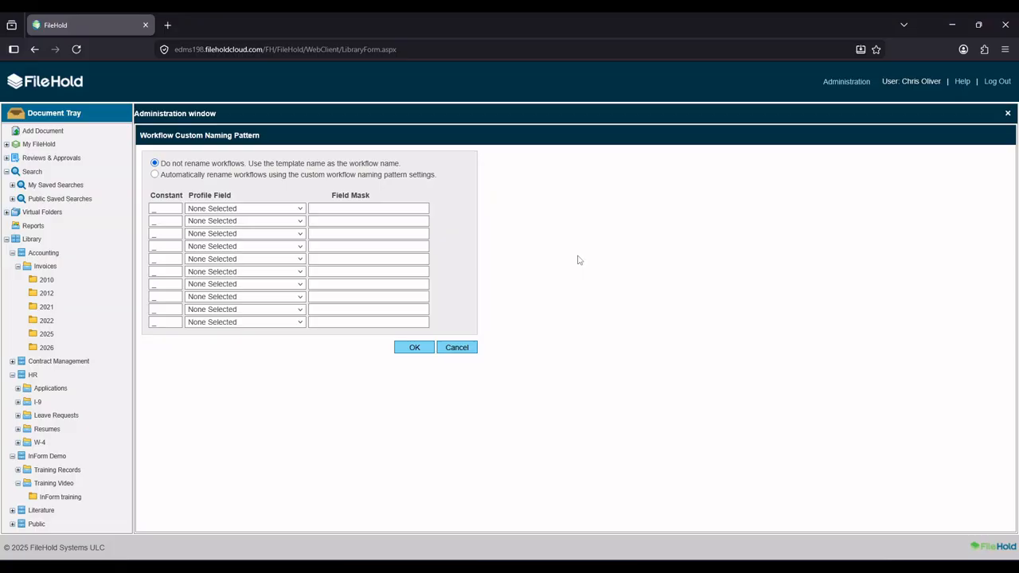
left_click(156, 175)
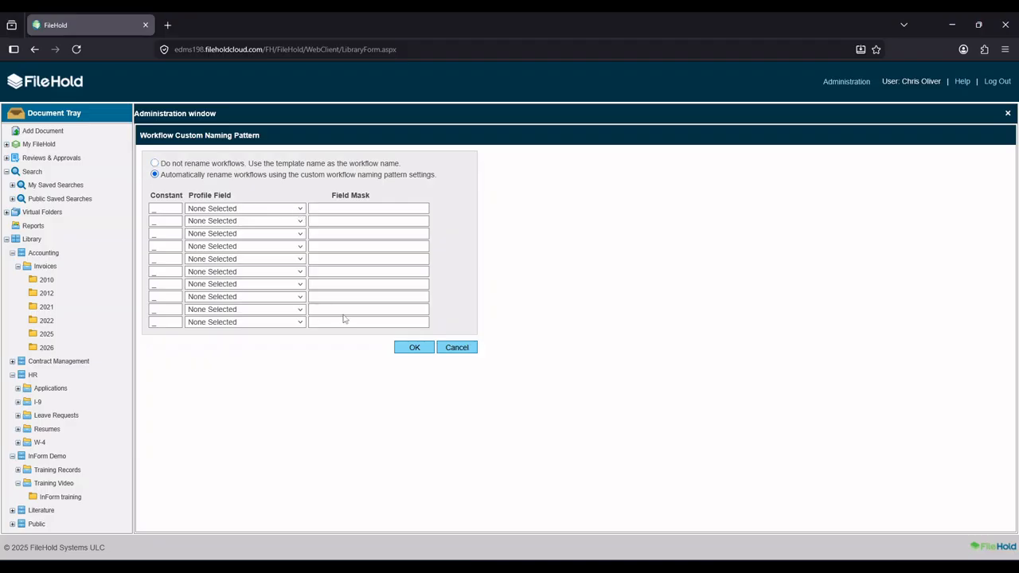
left_click(247, 211)
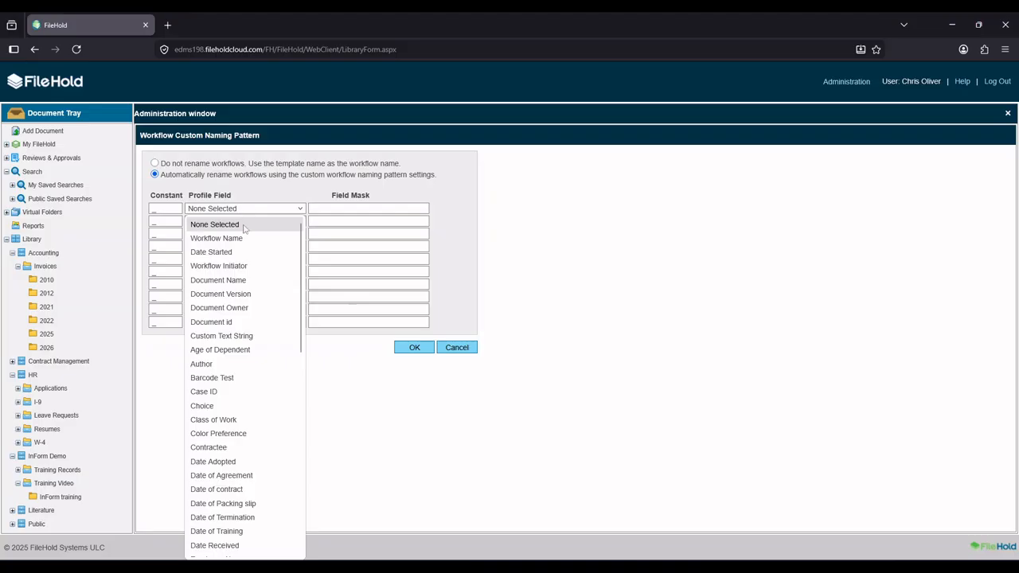
left_click(244, 237)
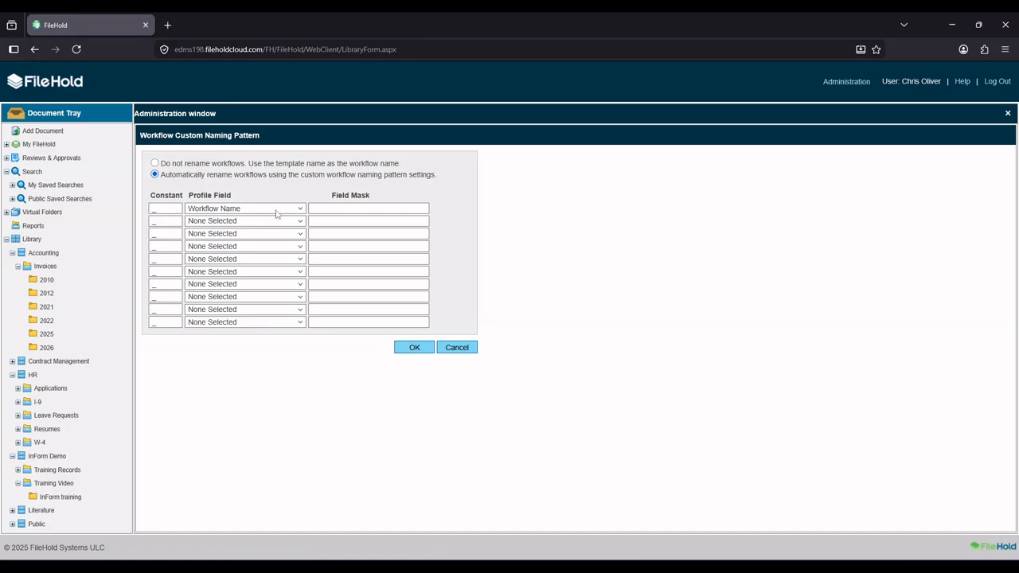
left_click(269, 222)
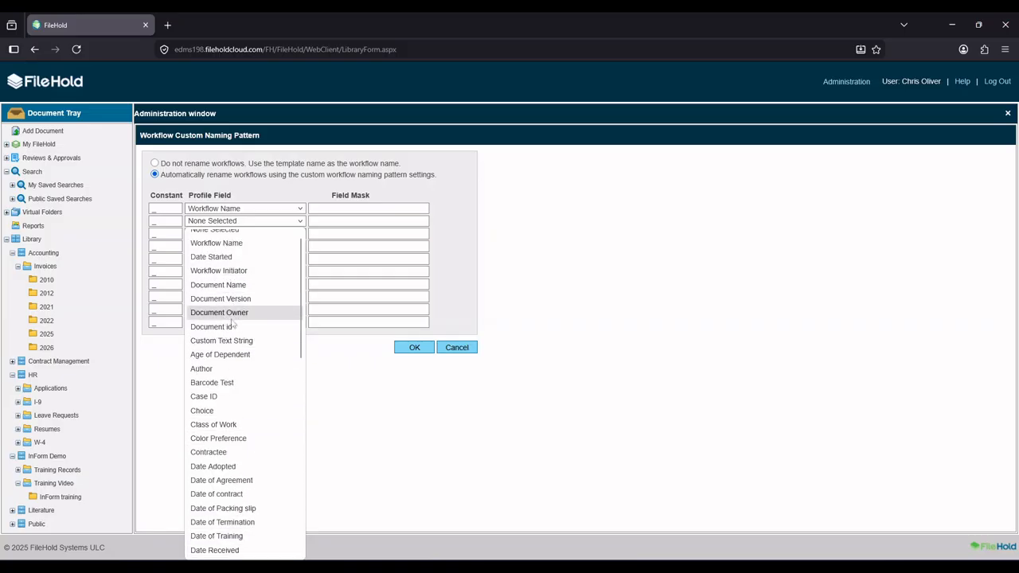
left_click(226, 293)
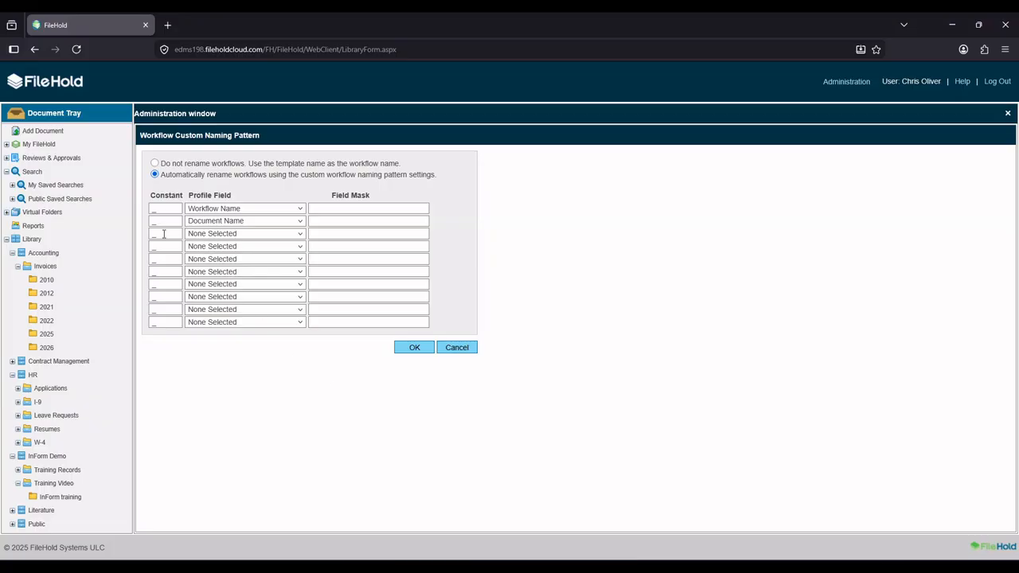
left_click(414, 347)
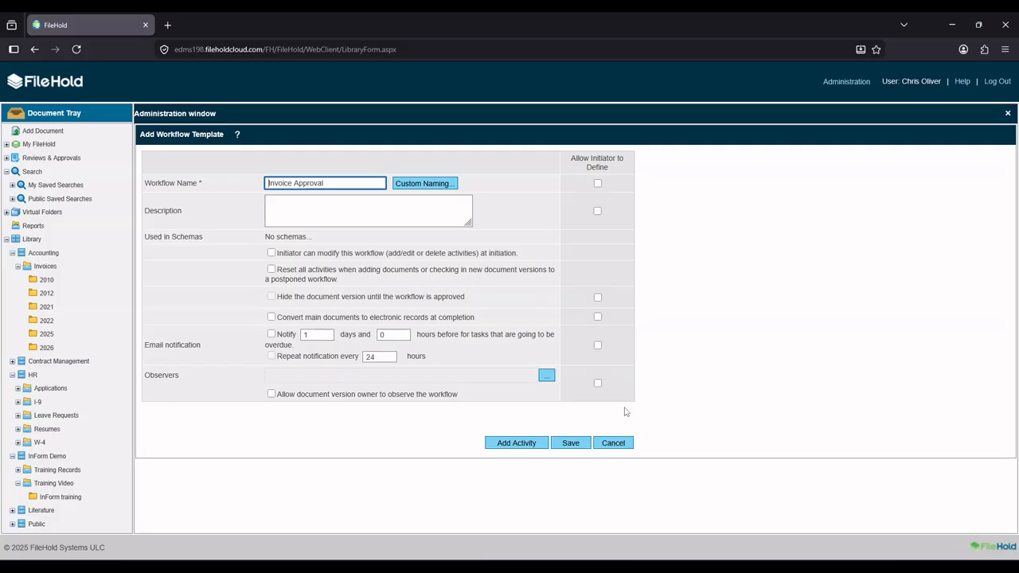
Add a first activity to the workflow template, set its type to Review and title it Attach PO
left_click(598, 184)
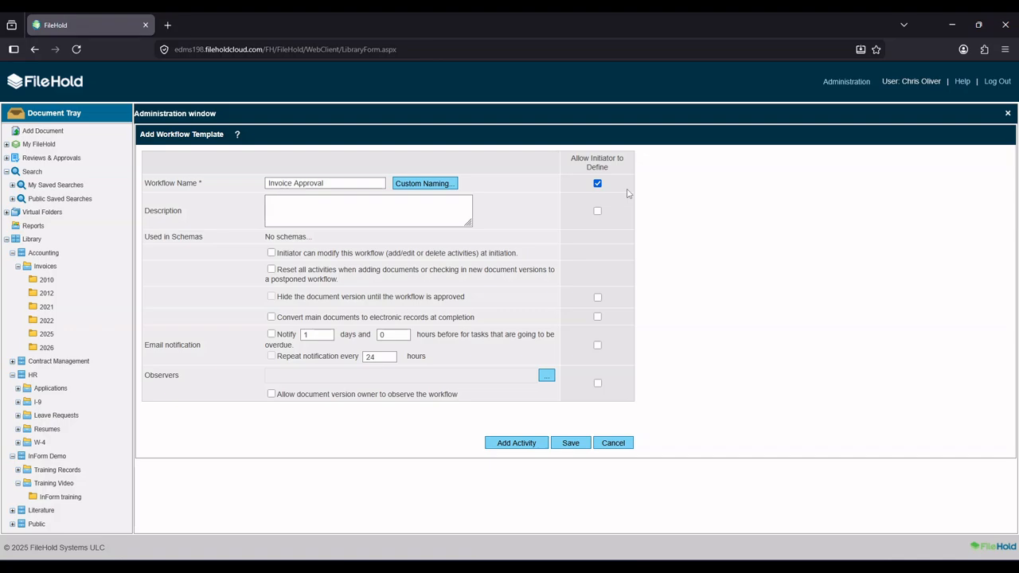
left_click(597, 183)
left_click(532, 444)
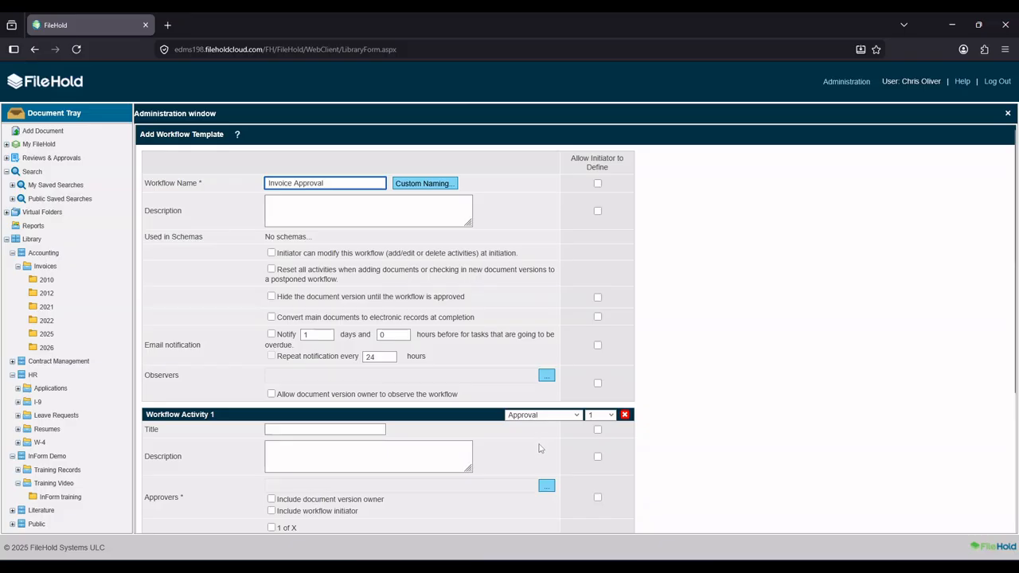
scroll(583, 265, "down", 3)
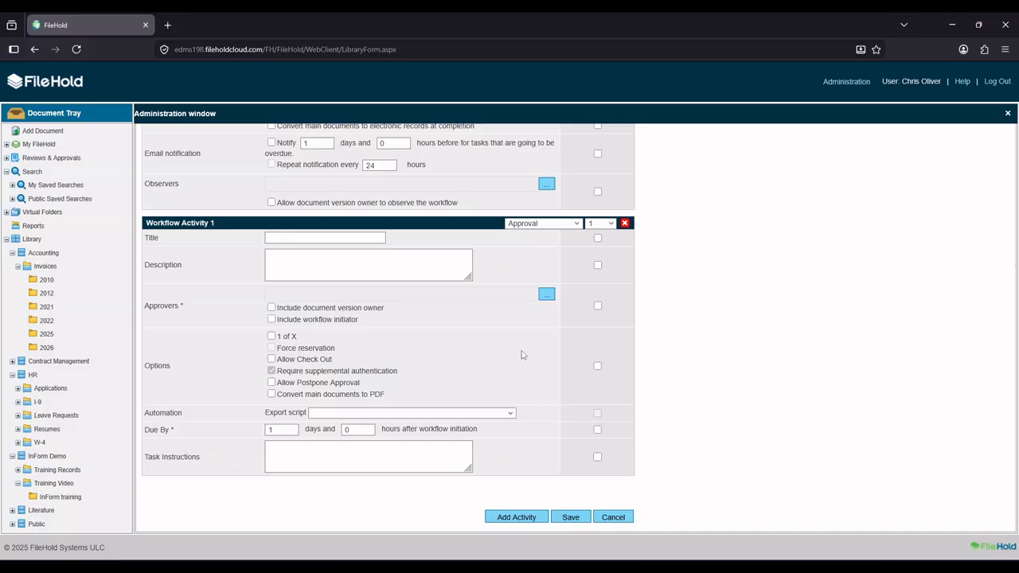
left_click(563, 224)
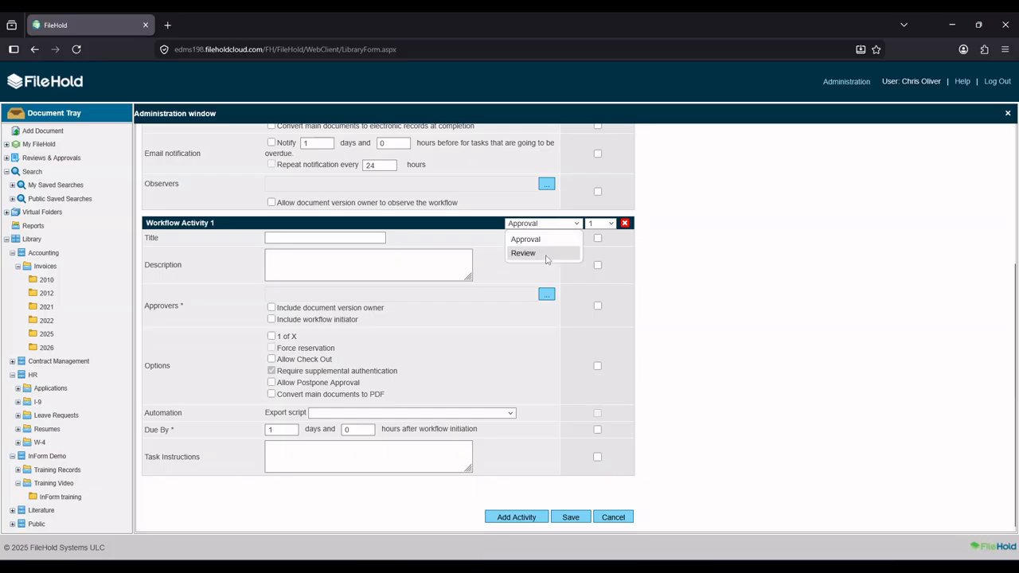
left_click(553, 253)
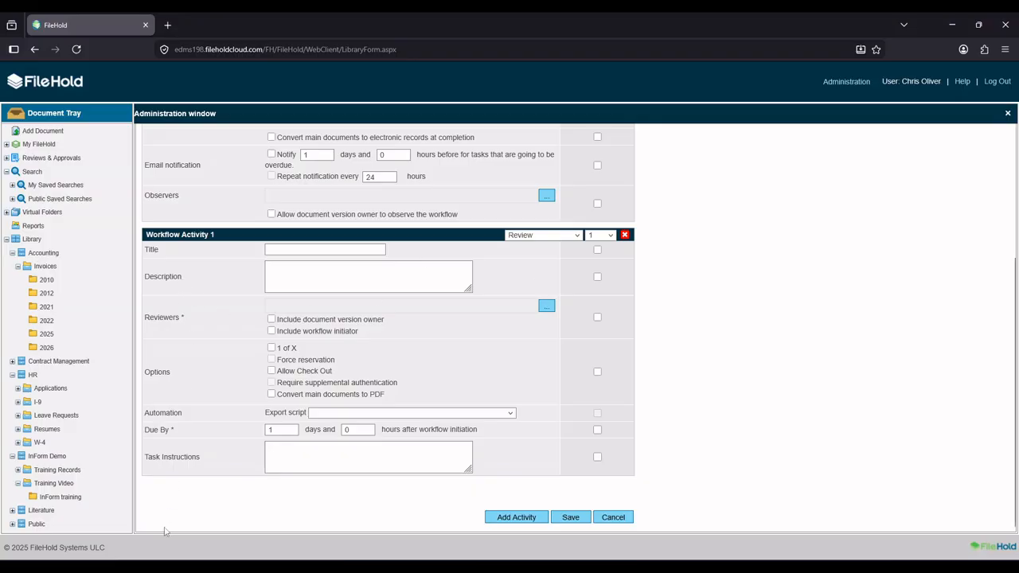
left_click(322, 249)
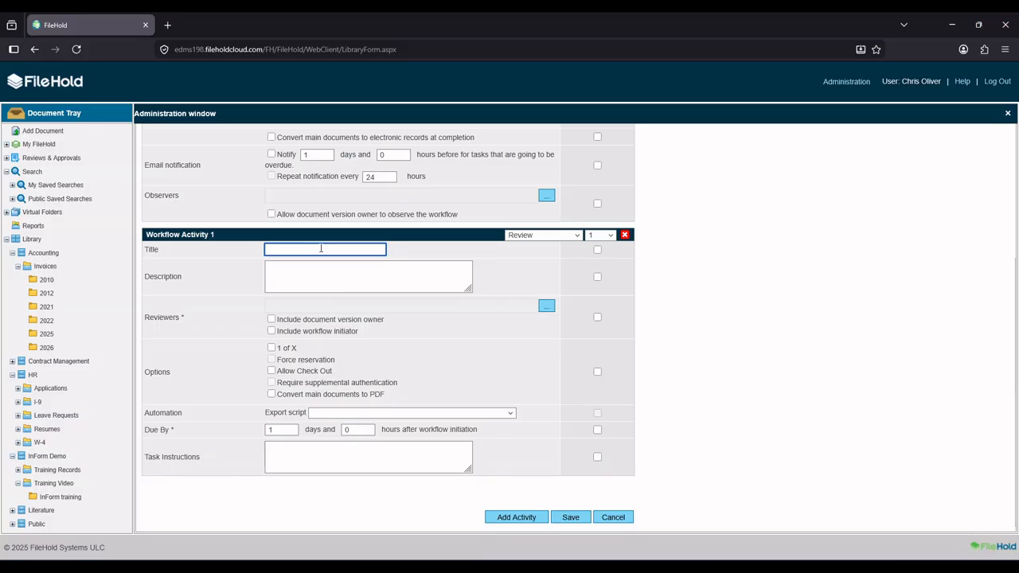
type("Attach PO")
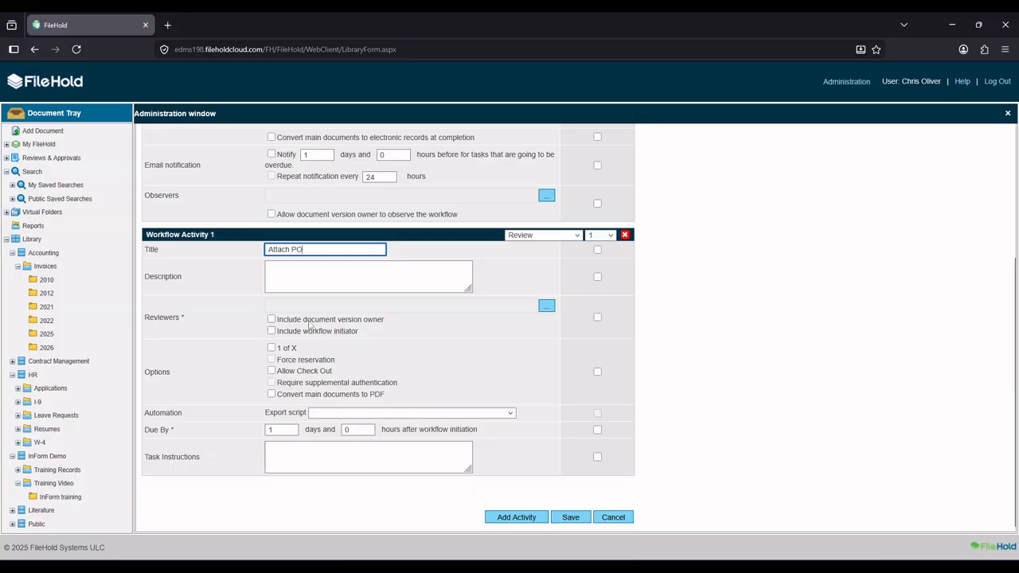
Open the participant selection for the reviewers of the Attach PO activity, leaving the document version owner excluded
left_click(271, 319)
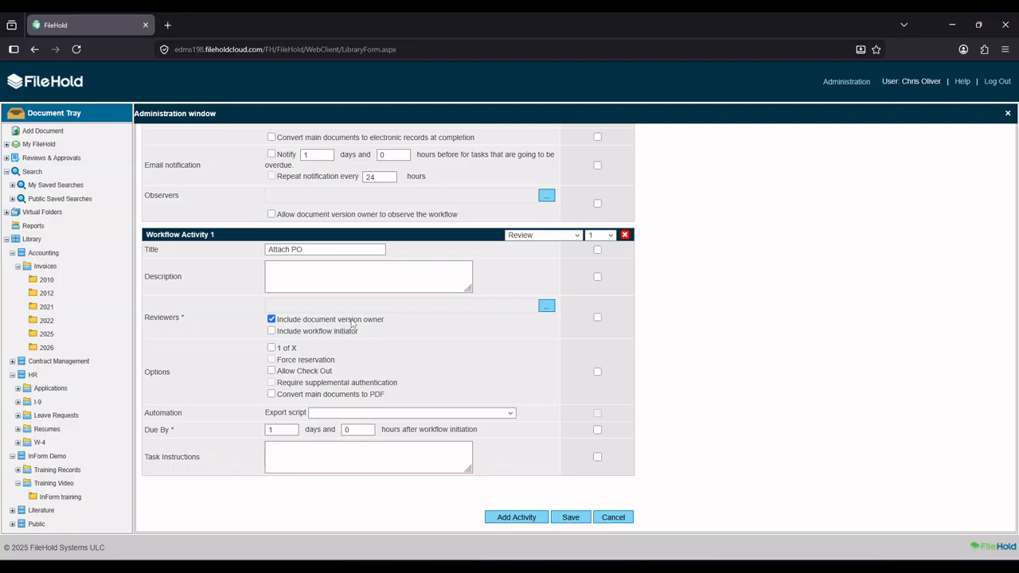
left_click(271, 319)
left_click(546, 307)
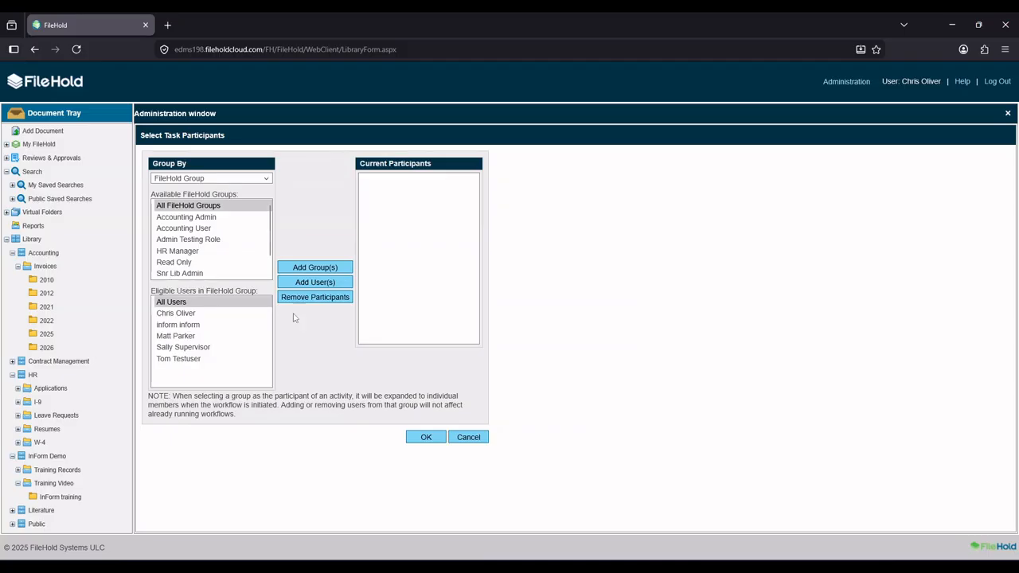
left_click(174, 348)
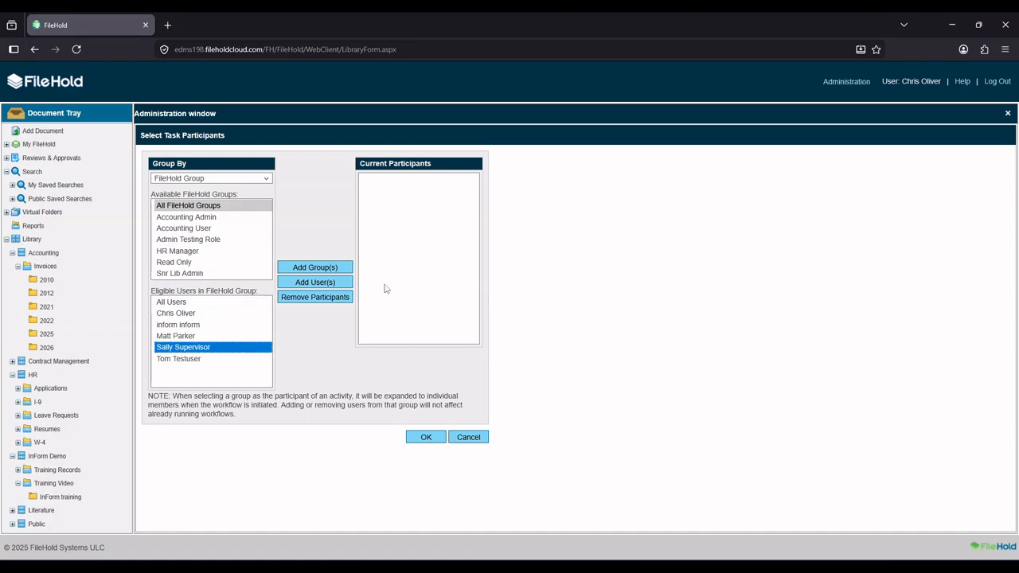
left_click(307, 283)
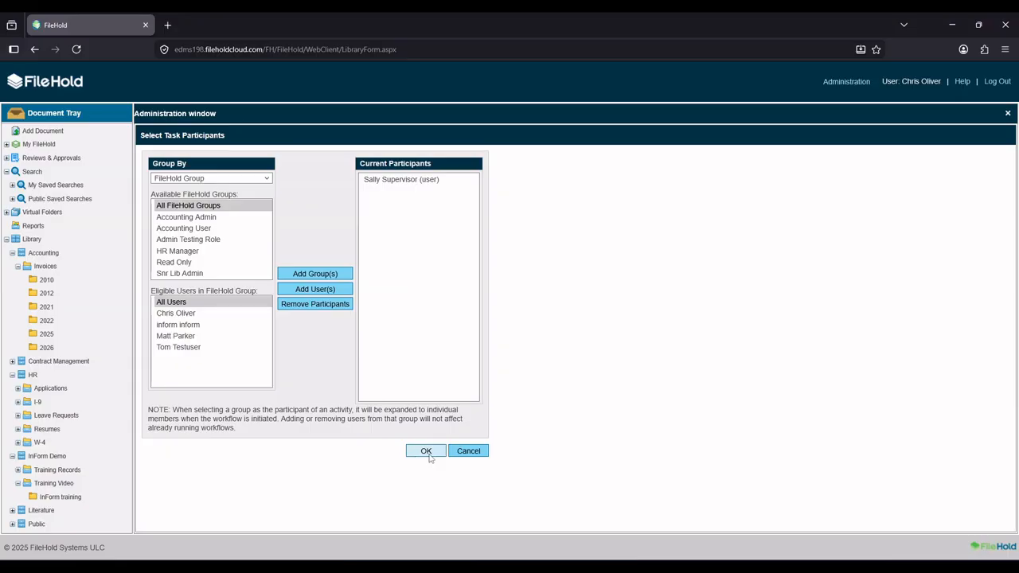
left_click(401, 180)
left_click(311, 303)
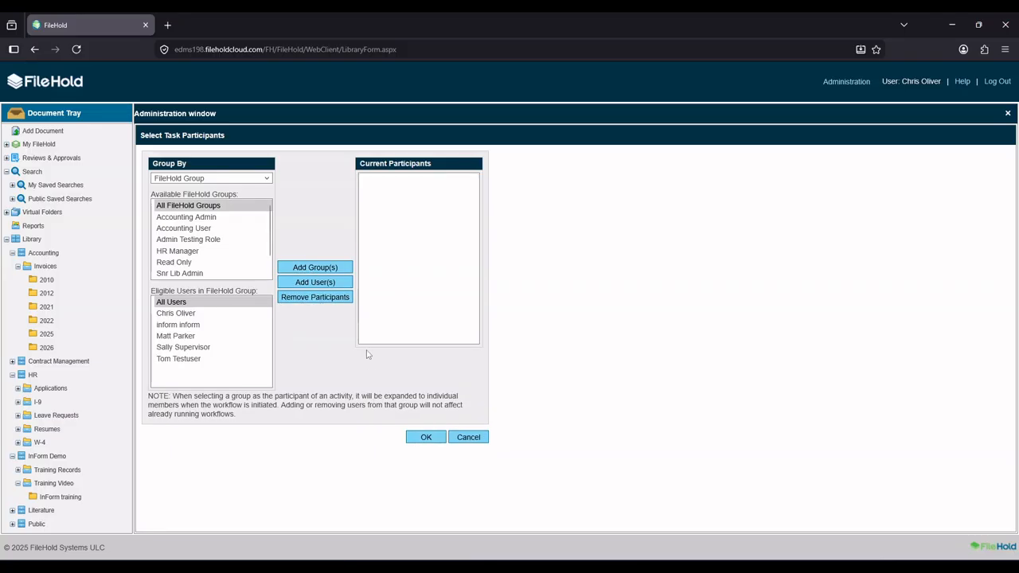
left_click(184, 336)
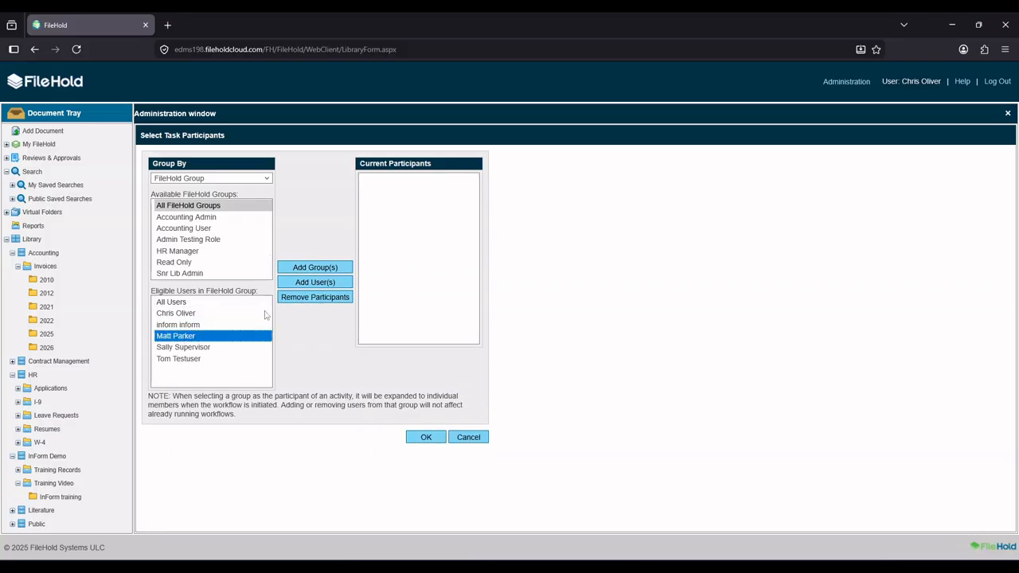
left_click(312, 282)
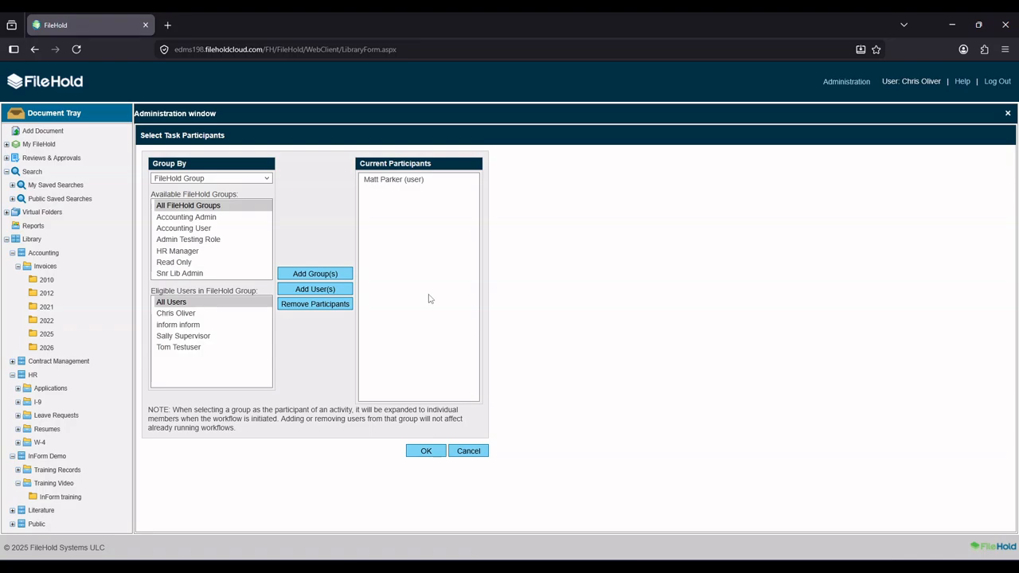
left_click(402, 183)
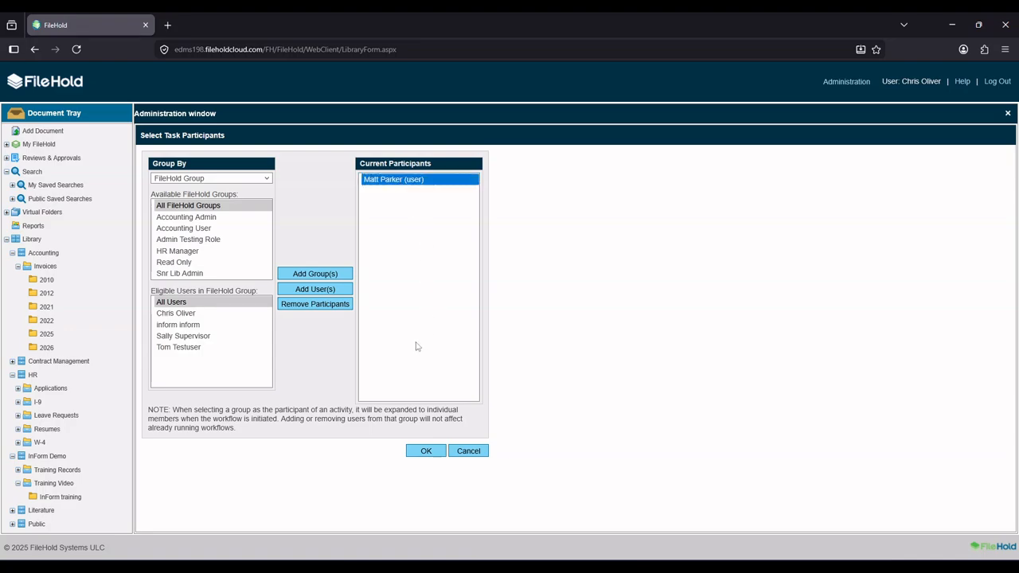
left_click(344, 305)
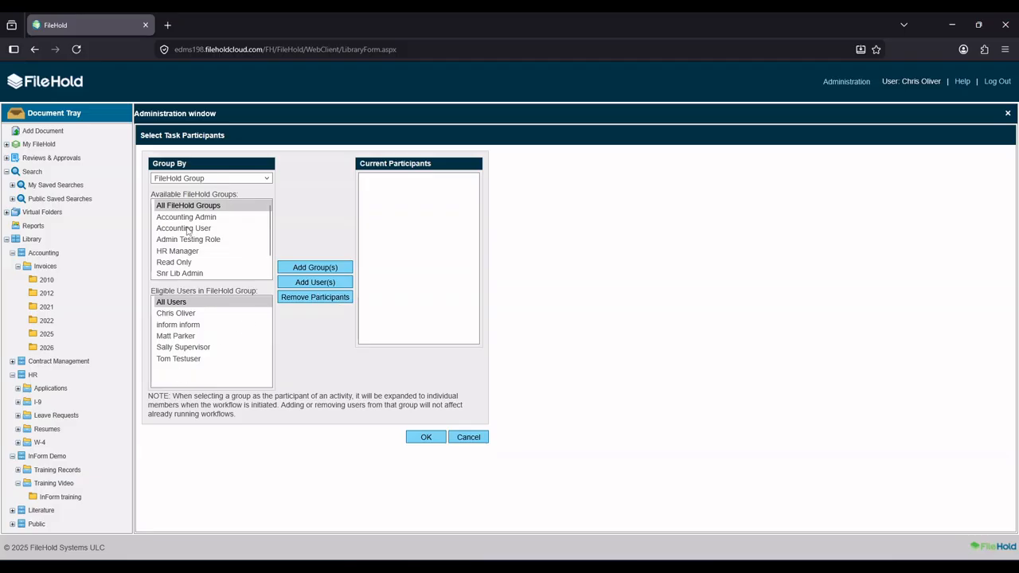
Assign the Accounting Admin and Accounting User groups as reviewers of the Attach PO activity
left_click(187, 229)
left_click(206, 217, "ctrl")
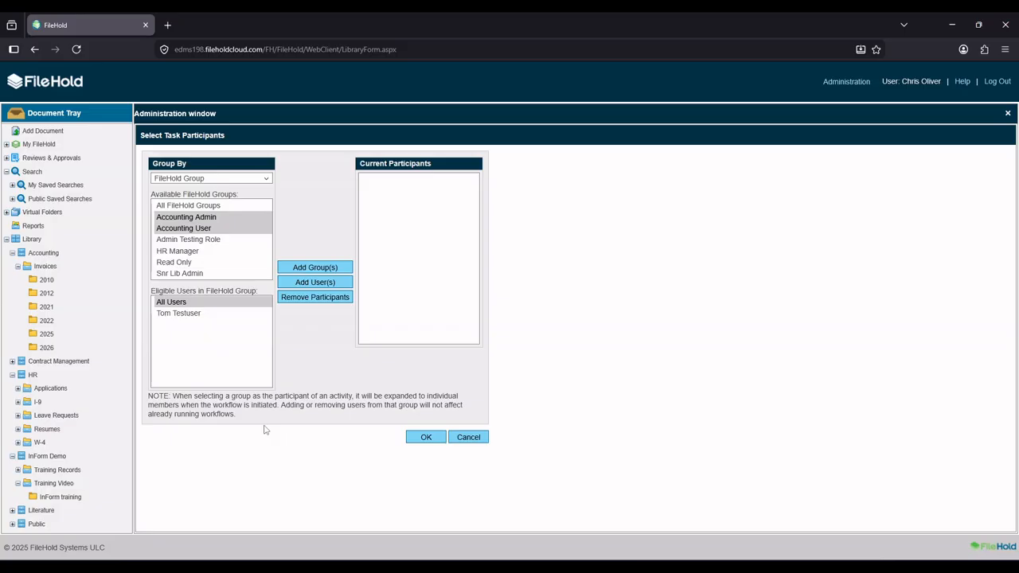
left_click(312, 268)
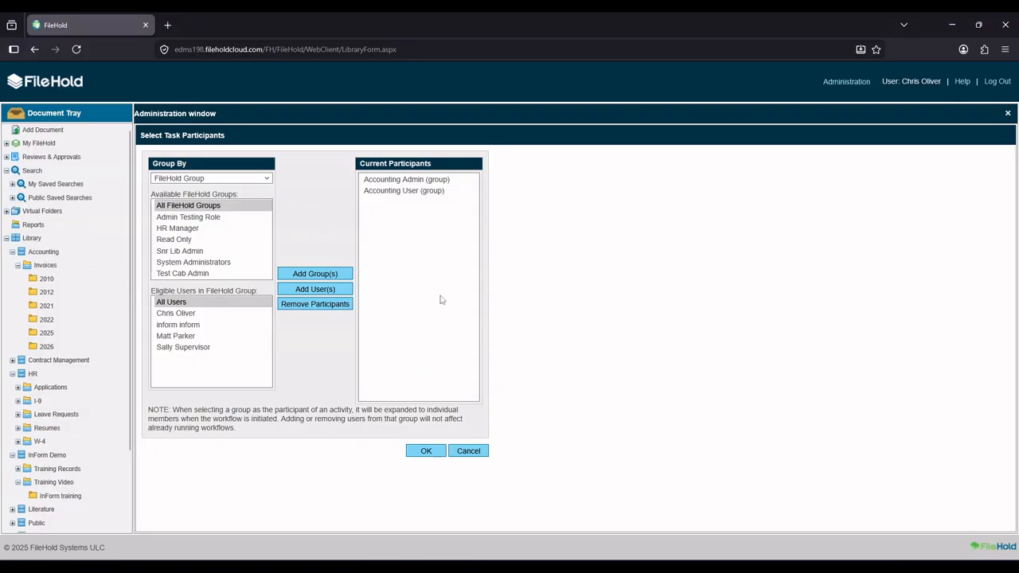
left_click(424, 453)
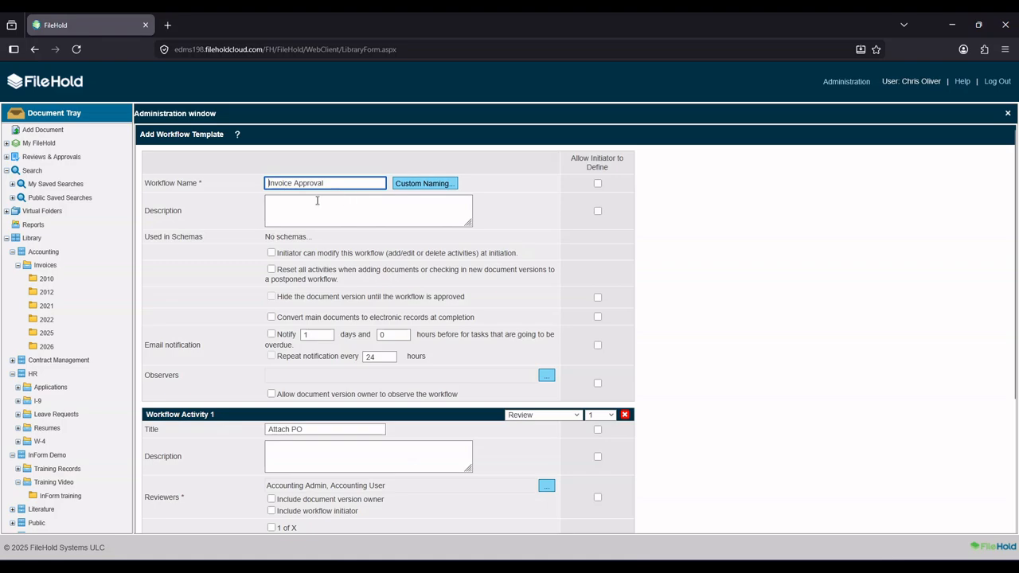
scroll(497, 330, "down", 1)
scroll(498, 329, "down", 3)
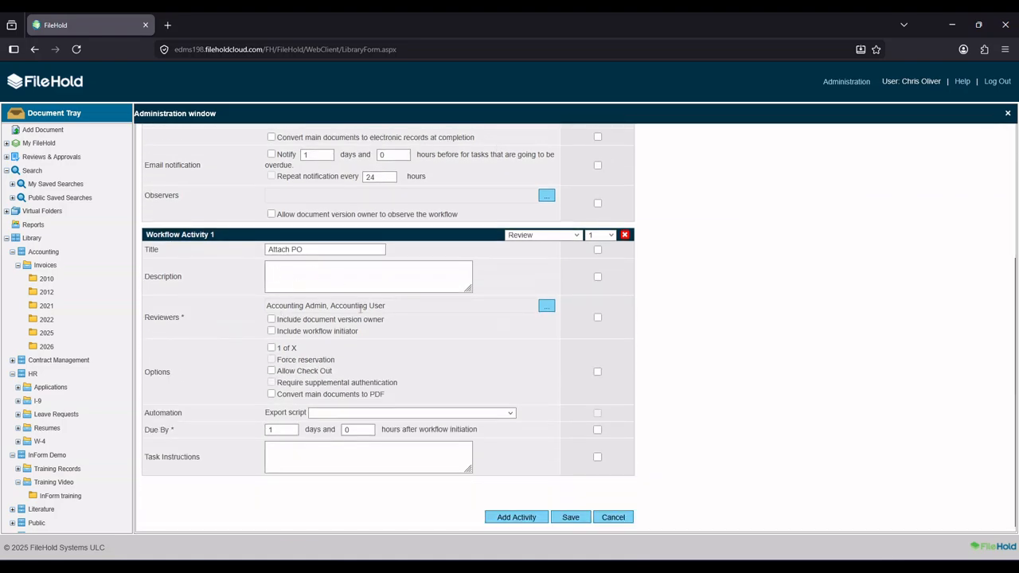
Enable the 1 of X and Force reservation options for the Attach PO activity, leaving its export script empty
left_click(598, 317)
left_click(598, 318)
left_click(271, 348)
left_click(292, 362)
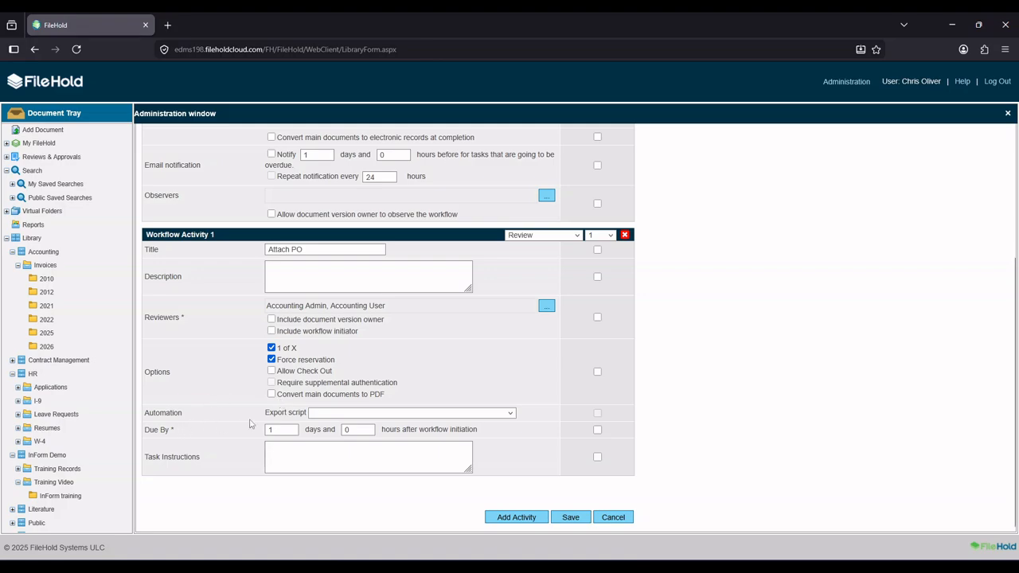
left_click(509, 414)
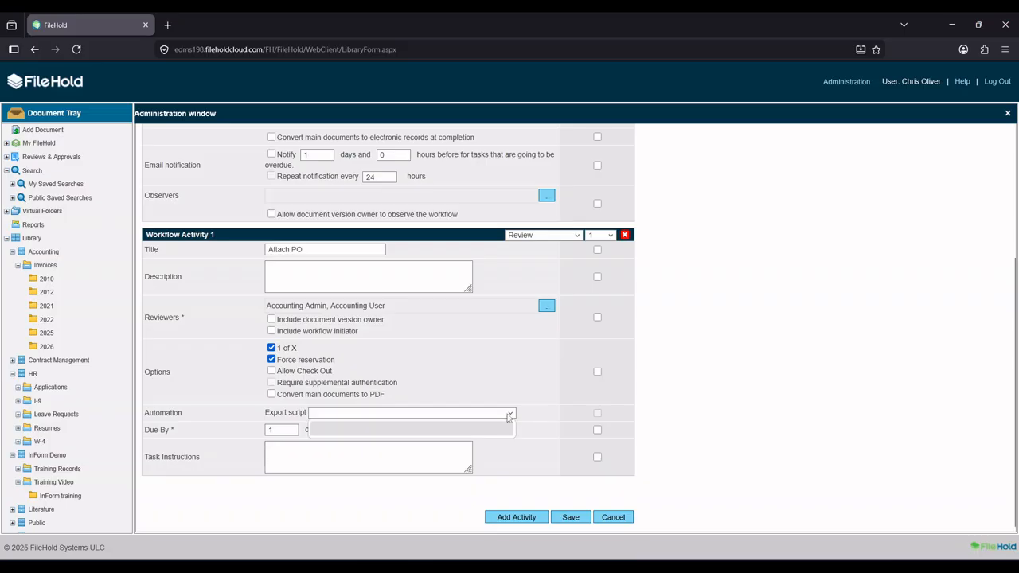
left_click(509, 414)
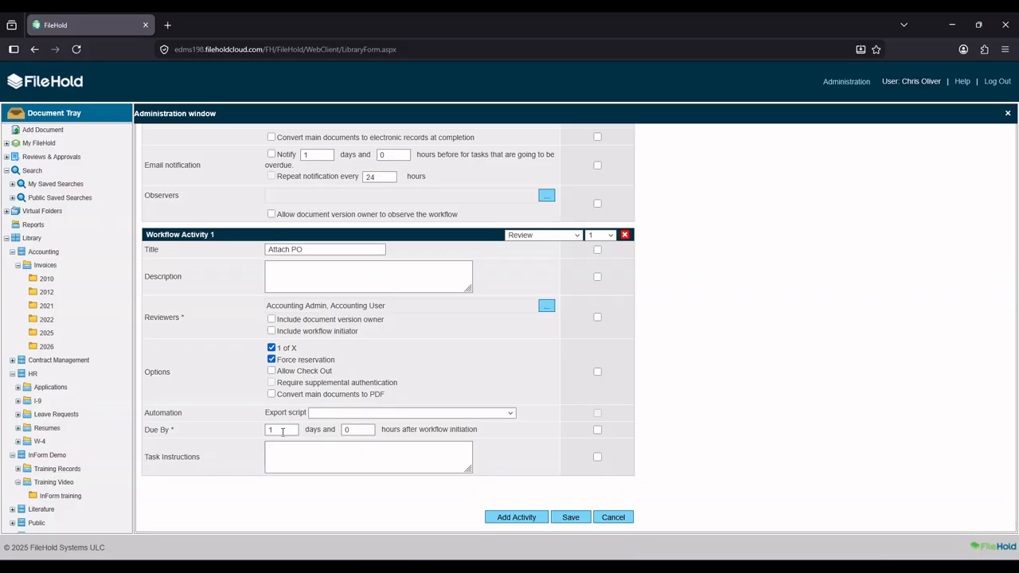
Allow the initiator to define the Attach PO due date and set it to 2 days after workflow initiation
left_click(598, 431)
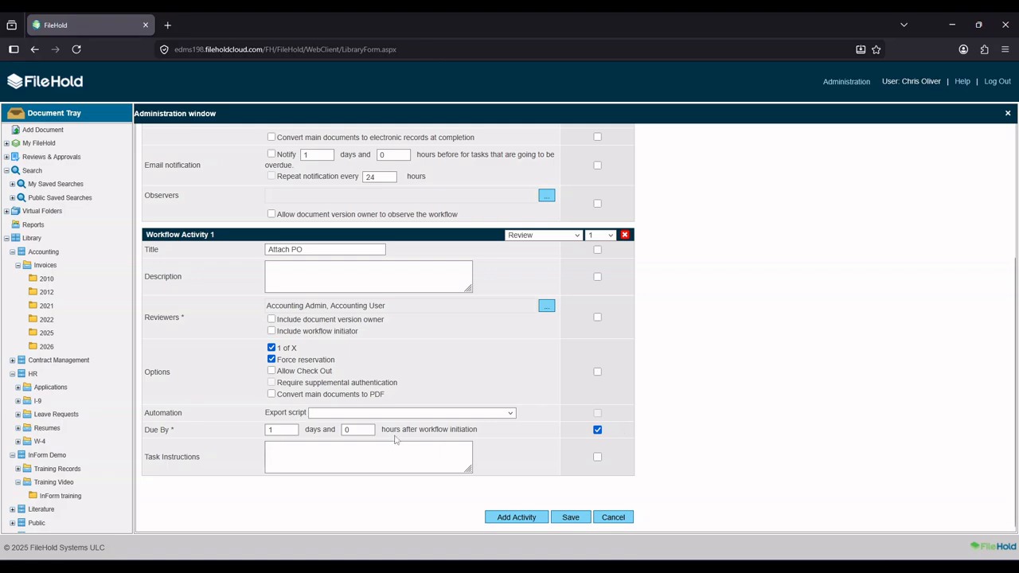
double_click(283, 429)
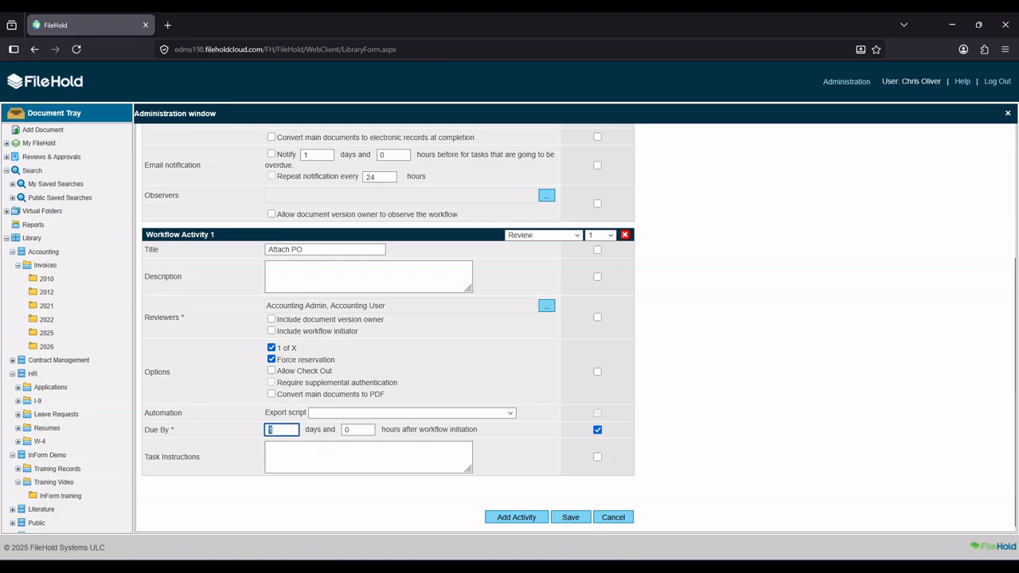
type("5")
key("BackSpace")
type("2")
Enter the Attach PO task instructions "Please review the invoice and attach PO number to the metadata field."
left_click(298, 459)
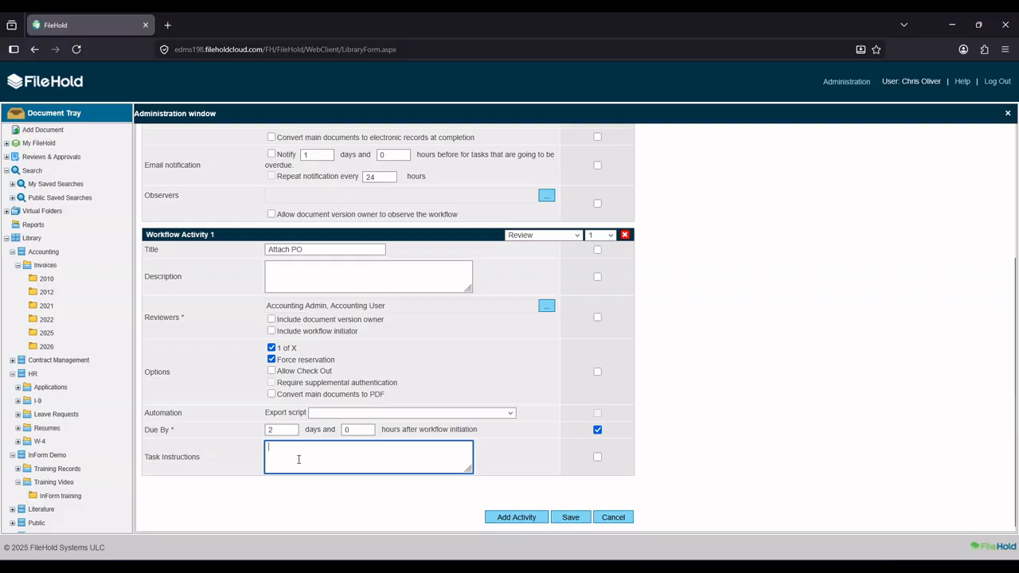
type("Please review the invoice and attach")
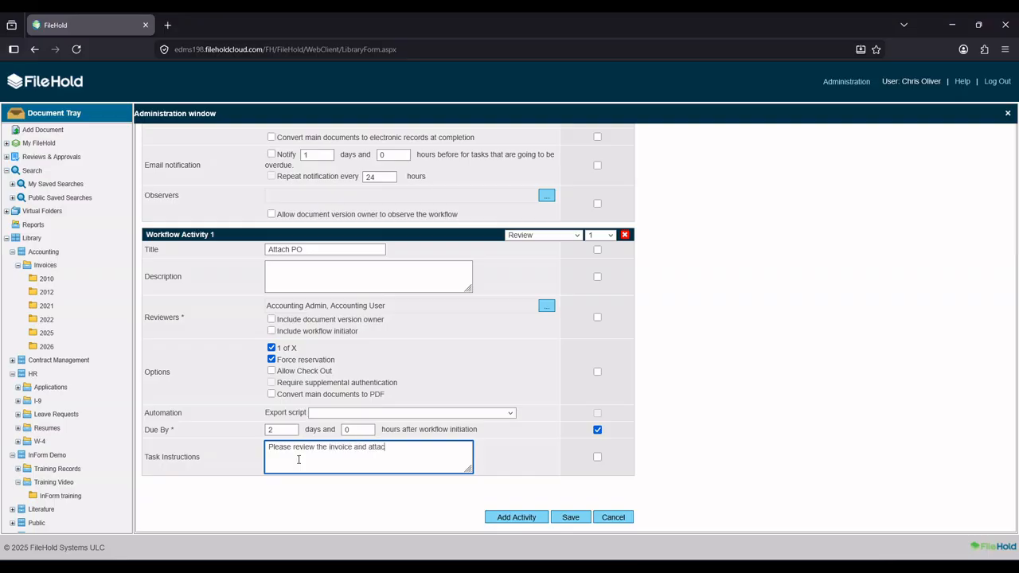
type("PO nu")
key("BackSpace")
type("umber to the metadata field.")
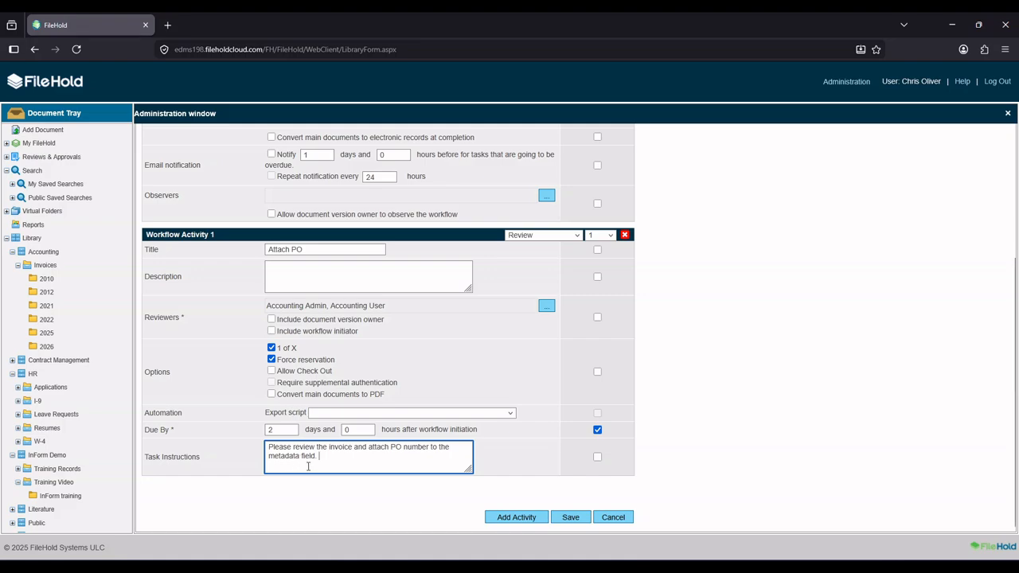
Add a second activity of type Approval to the workflow template and title it Approve expense
left_click(500, 535)
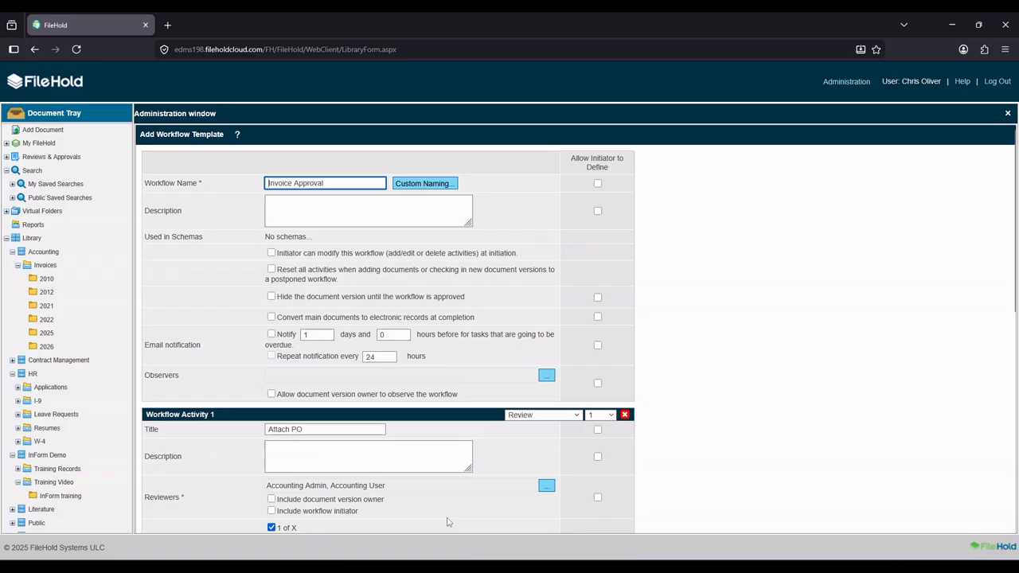
scroll(424, 469, "down", 5)
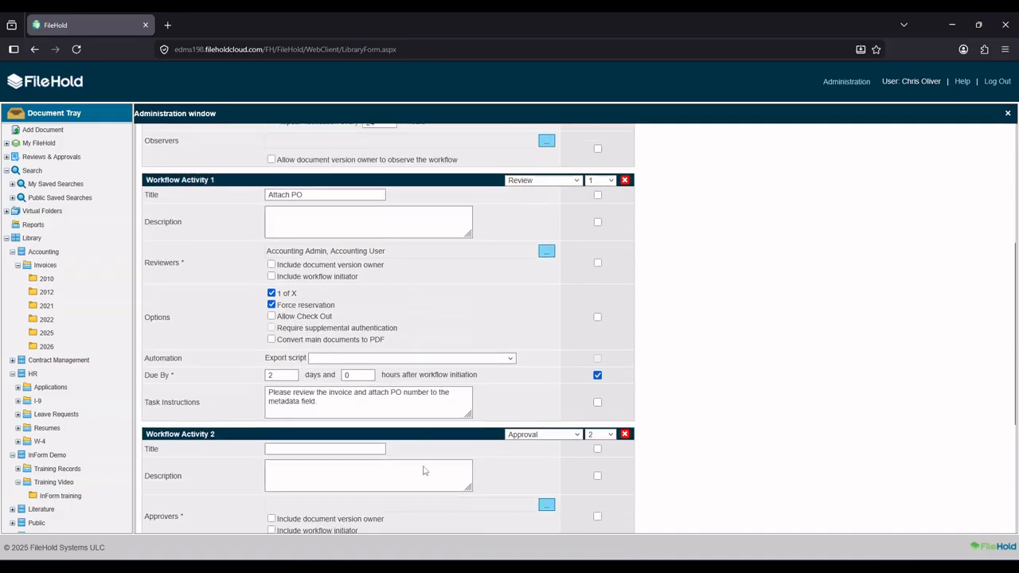
left_click(313, 303)
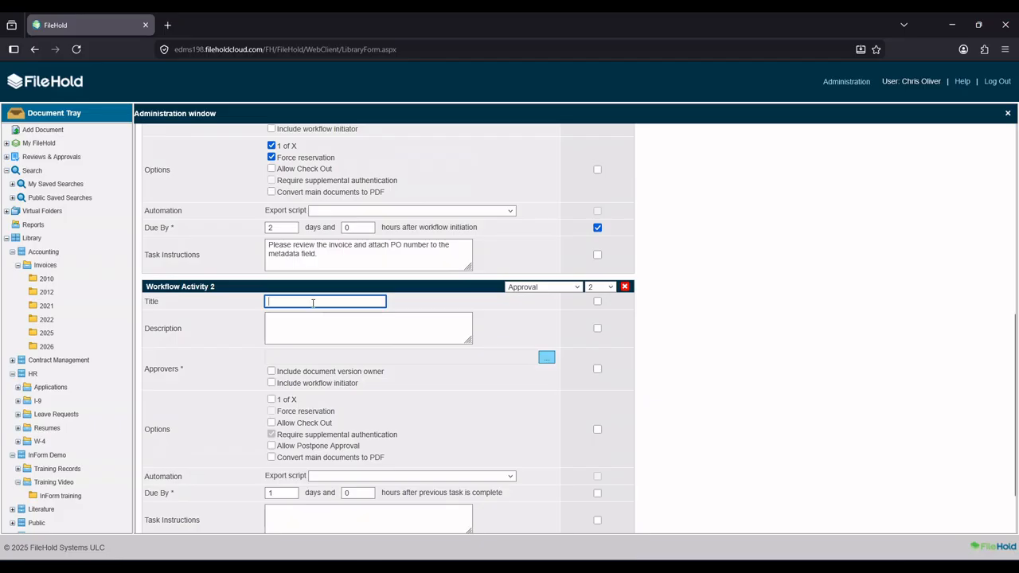
type("Approve expense")
Assign one individual user as the approver of the Approve expense activity
left_click(546, 358)
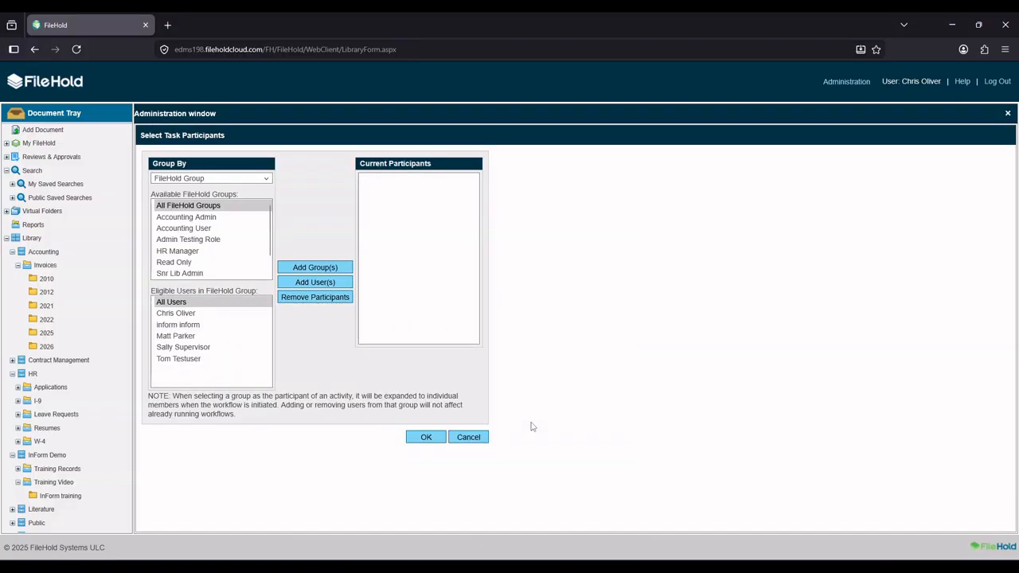
left_click(175, 337)
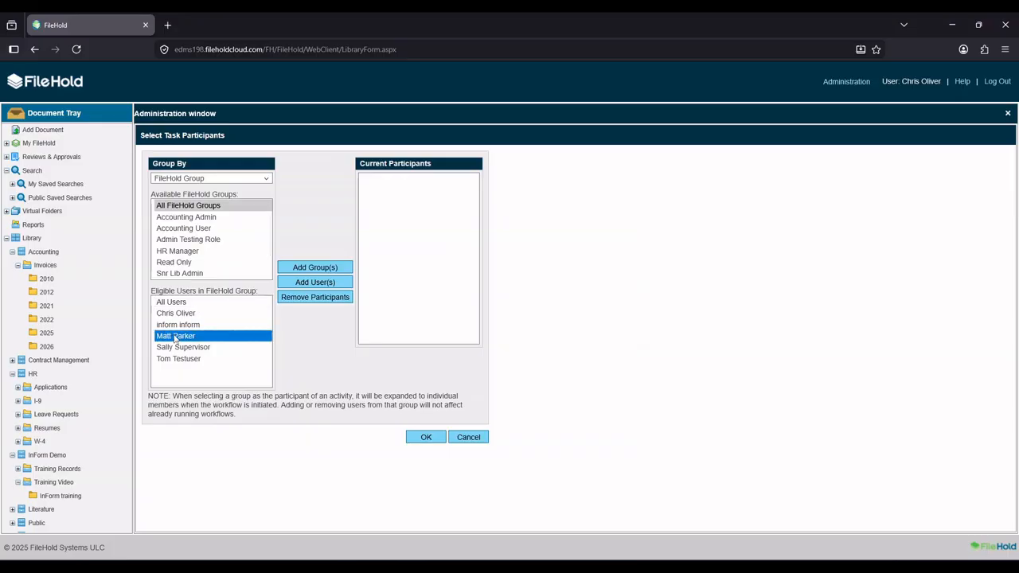
left_click(309, 283)
left_click(424, 439)
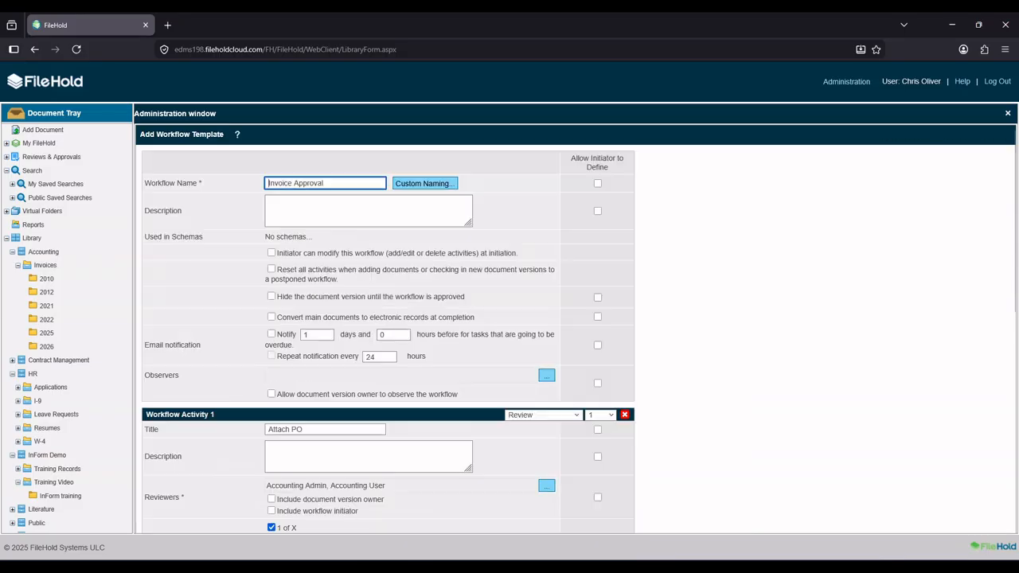
Allow the initiator to define the due date of the Approve expense activity, keeping 1 day after the previous task
scroll(383, 446, "down", 5)
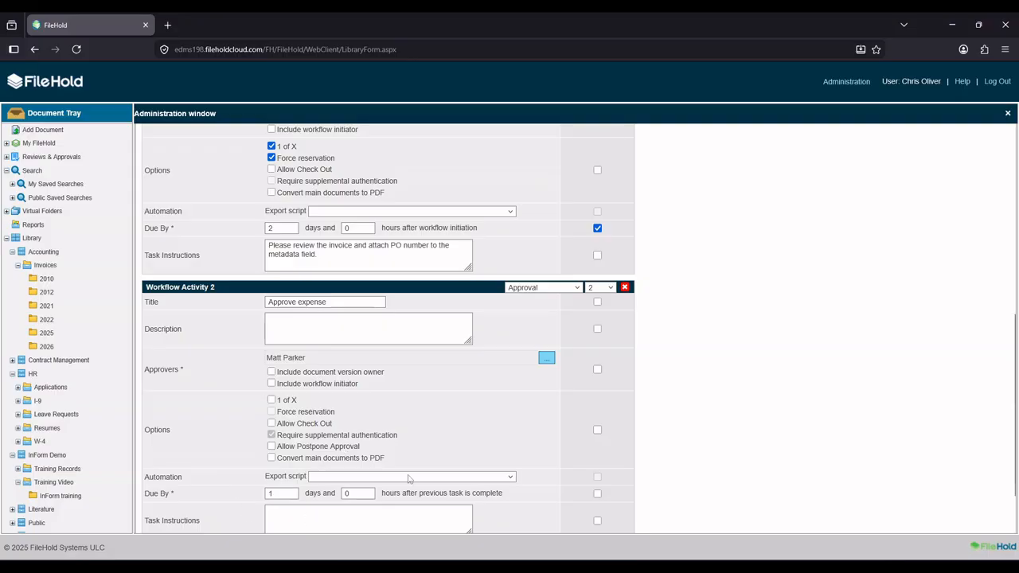
scroll(403, 465, "down", 1)
scroll(403, 465, "down", 1)
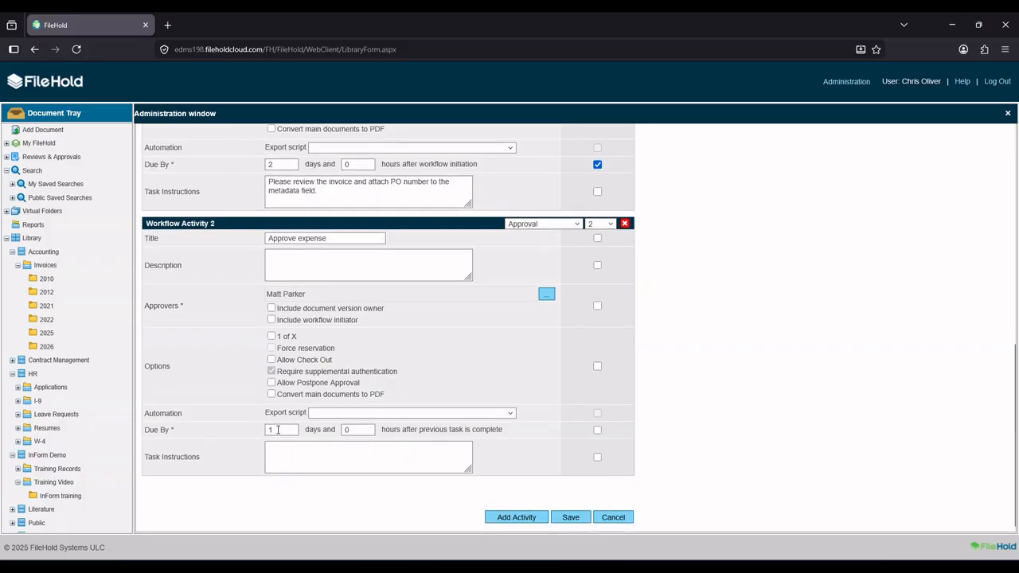
left_click(598, 430)
Enter the Approve expense task instructions "Confirm goods on invoice were received and approve if payment can be made."
left_click(335, 454)
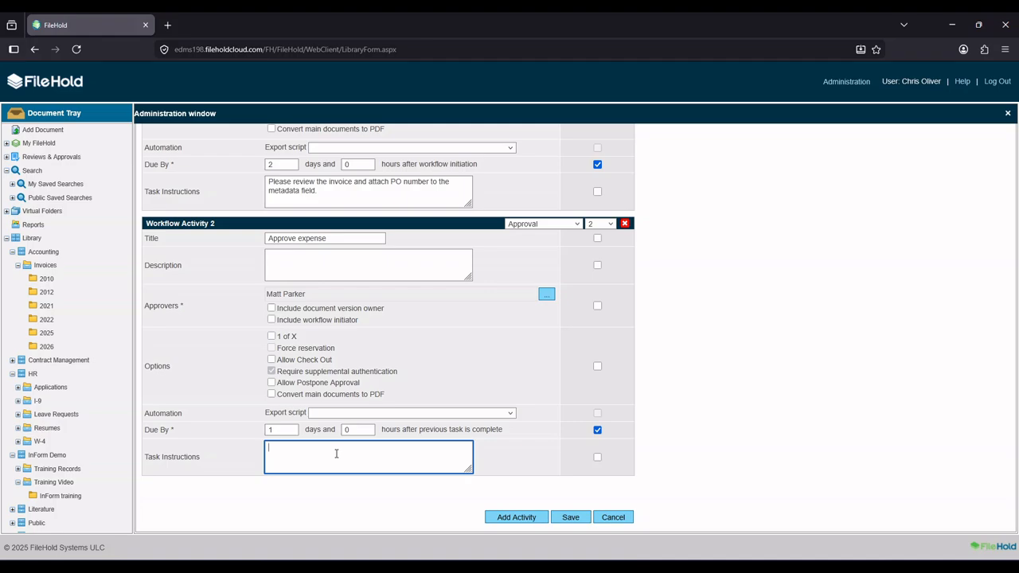
type("Confirm goods on invoice wer")
key("BackSpace")
key("BackSpace")
type("re receicved and apprrov")
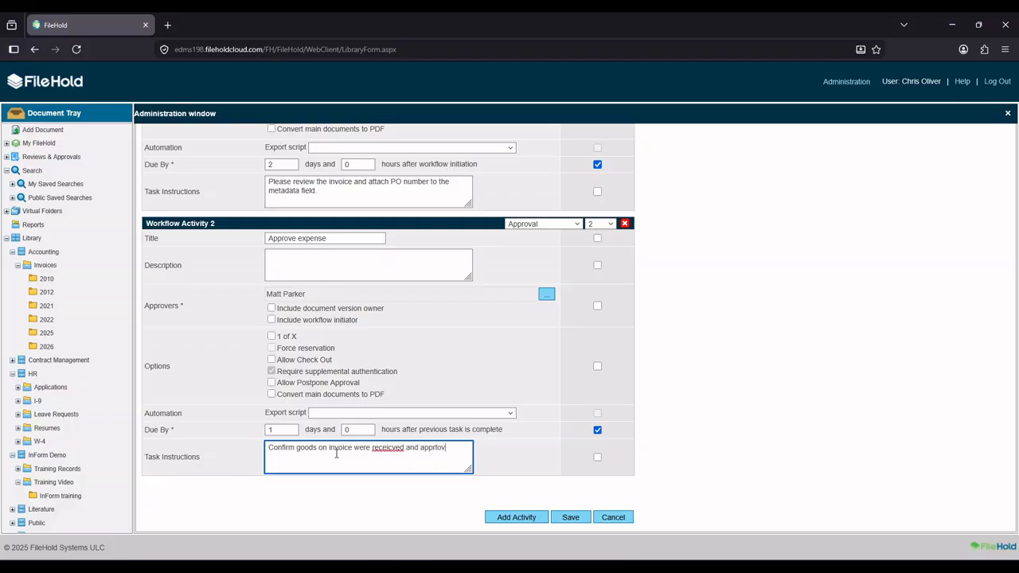
key("BackSpace")
key("BackSpace")
key("BackSpace")
type("ove f")
type("f payment can be made.")
right_click(381, 448)
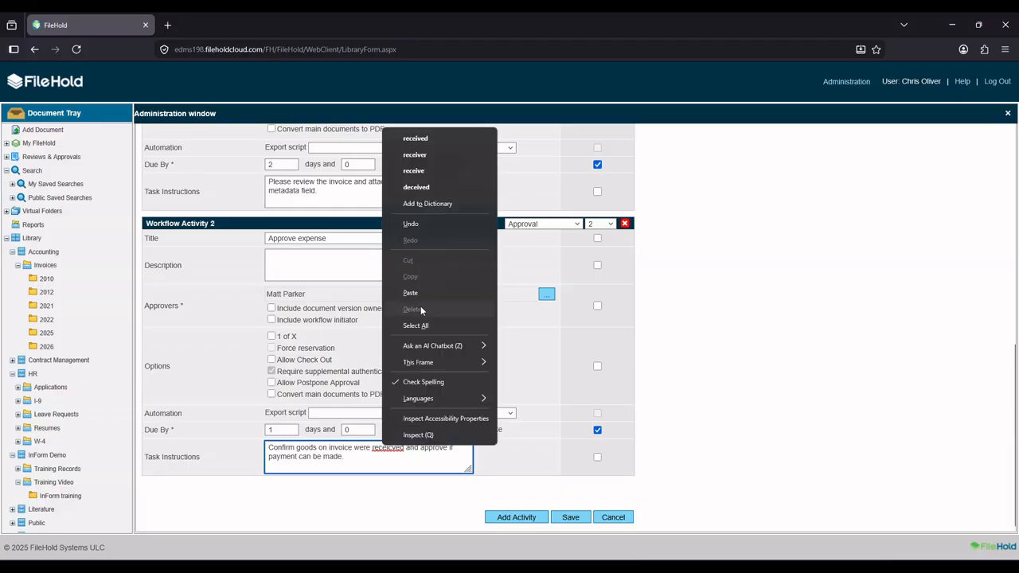
left_click(433, 137)
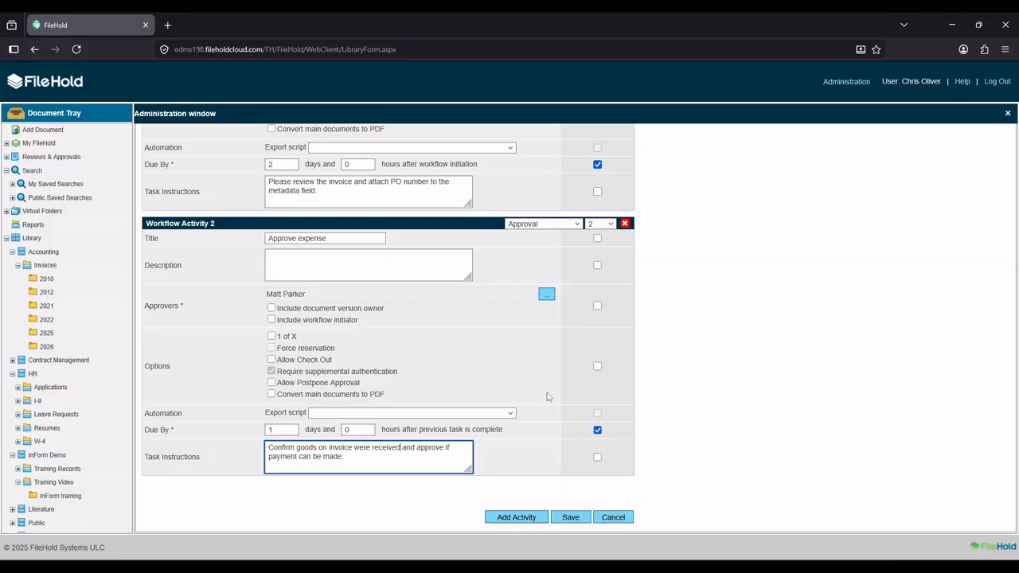
Add a third activity of type Approval to the workflow template and title it CFO approval
left_click(516, 518)
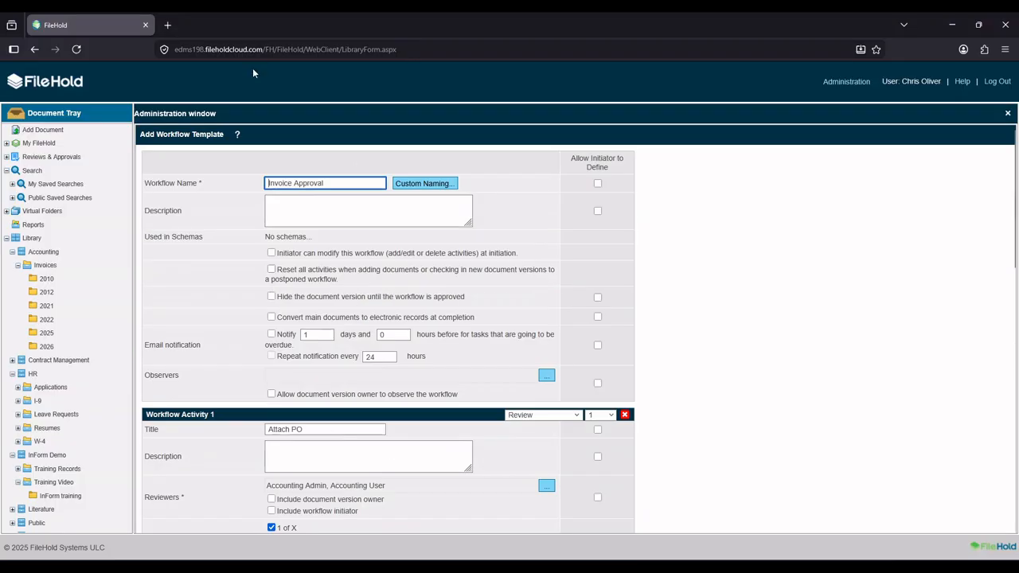
scroll(342, 301, "down", 15)
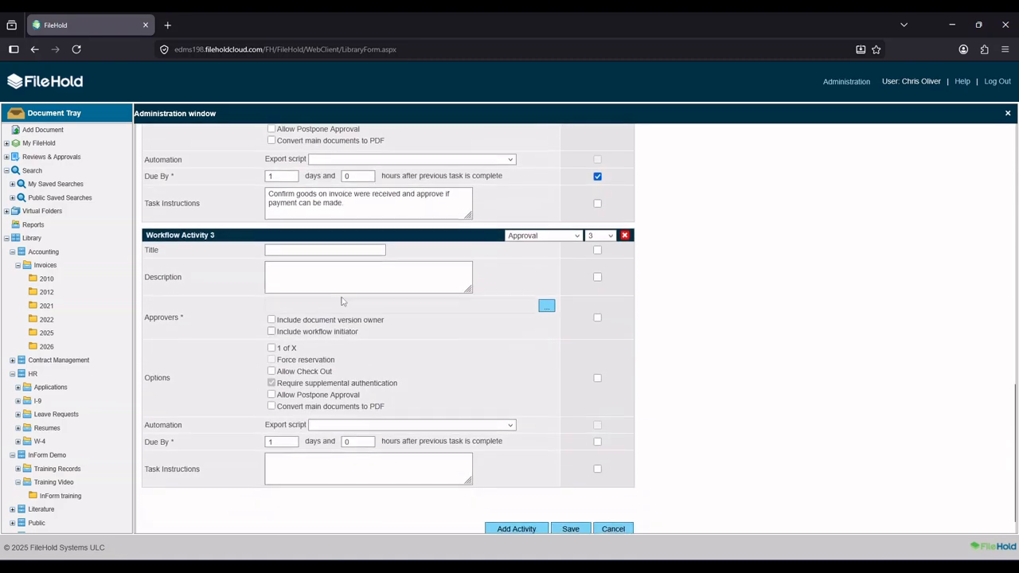
left_click(334, 247)
type("CFO apr")
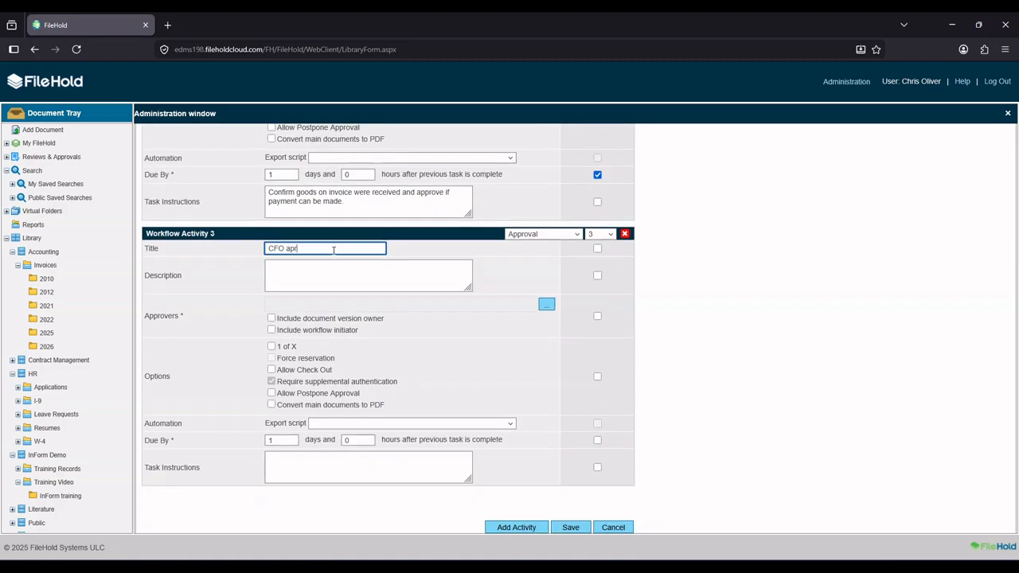
key("BackSpace")
type("proval")
Assign the supervisor user as the approver of the CFO approval activity and check the assignment in the template
left_click(550, 306)
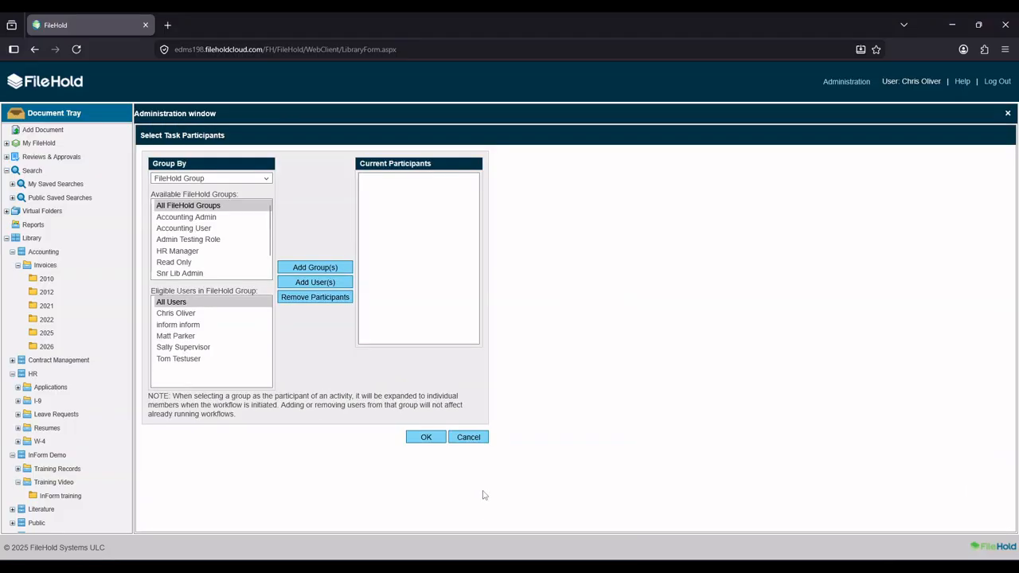
left_click(183, 346)
left_click(315, 283)
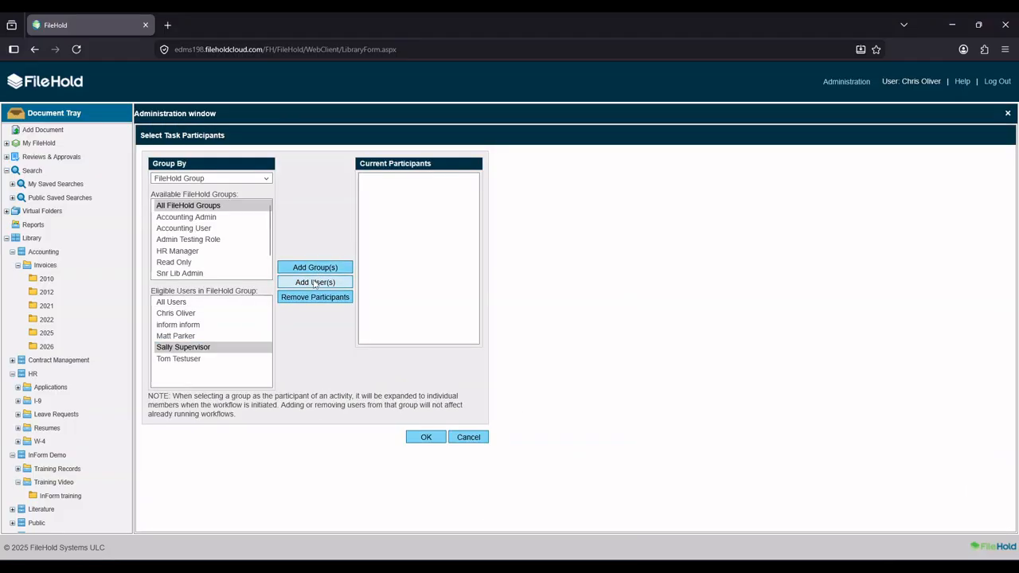
left_click(426, 451)
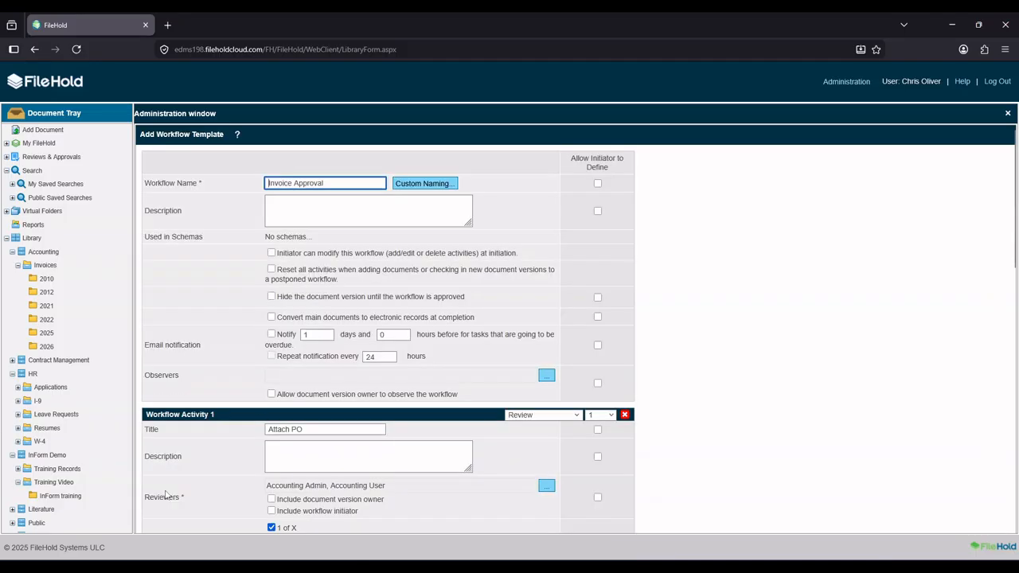
scroll(299, 334, "down", 3)
scroll(295, 358, "down", 5)
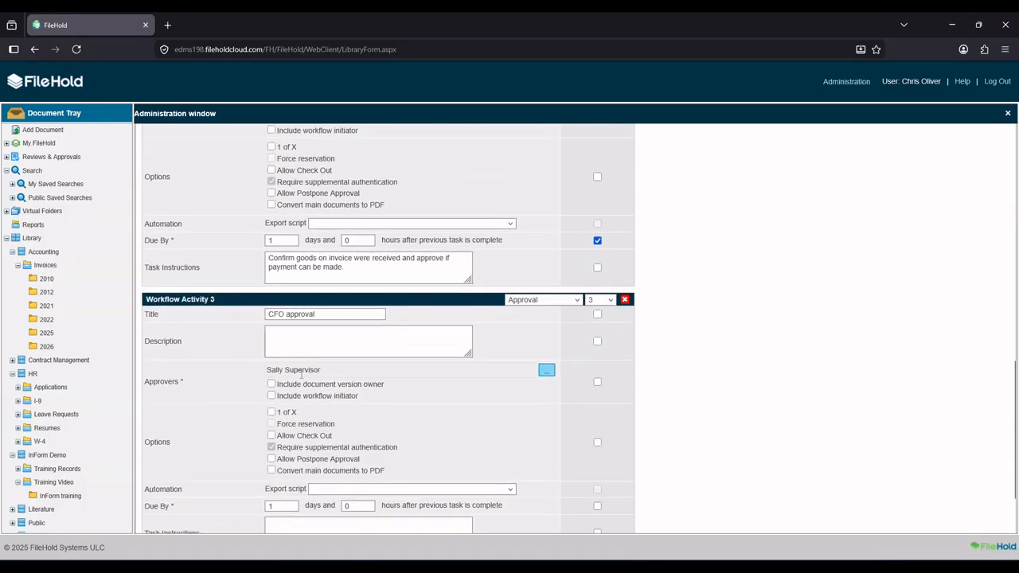
scroll(531, 301, "up", 4)
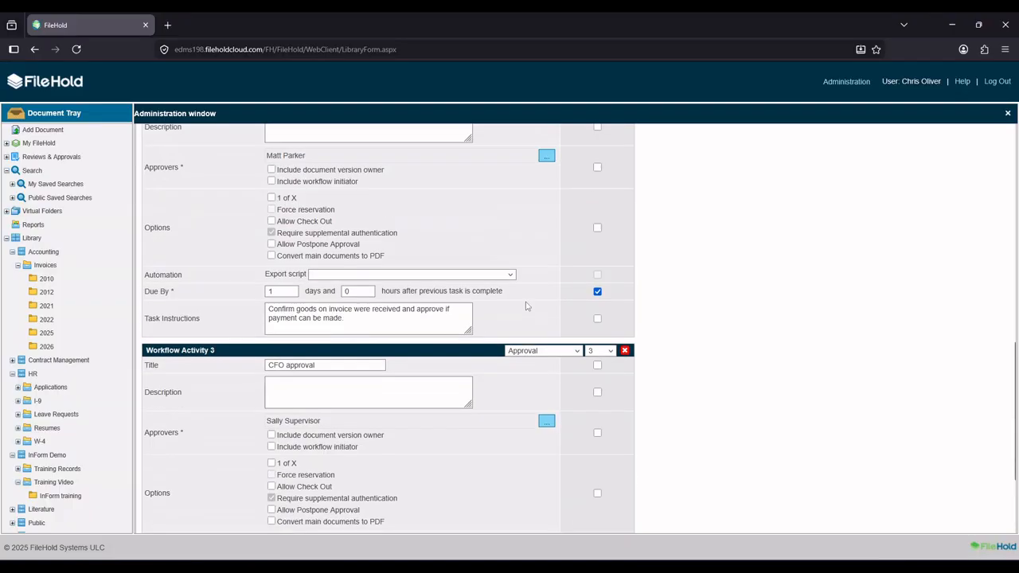
scroll(530, 289, "down", 4)
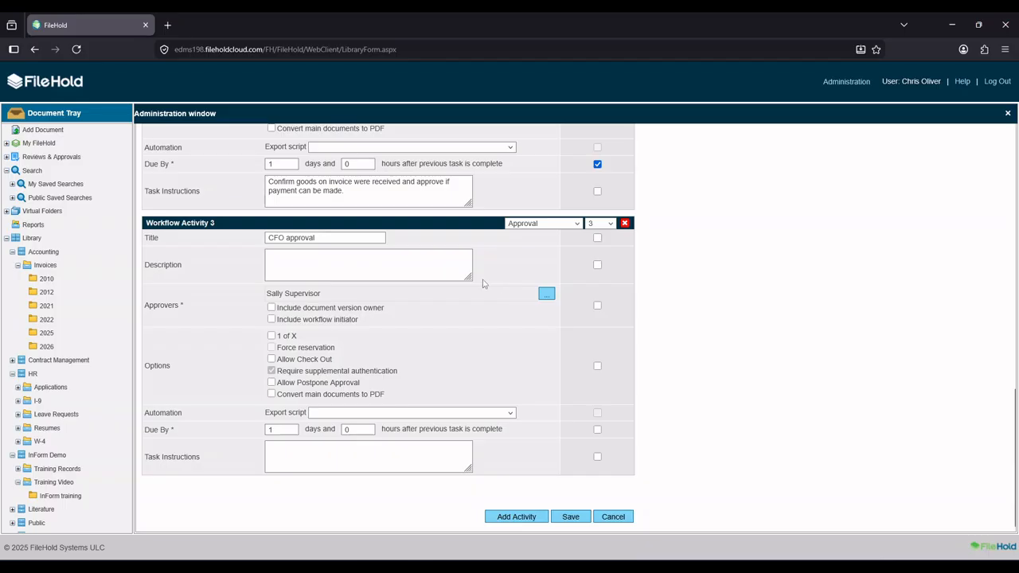
Allow the initiator to define the due date of the CFO approval activity, keeping 1 day after the previous task
left_click(272, 394)
scroll(335, 387, "down", 9)
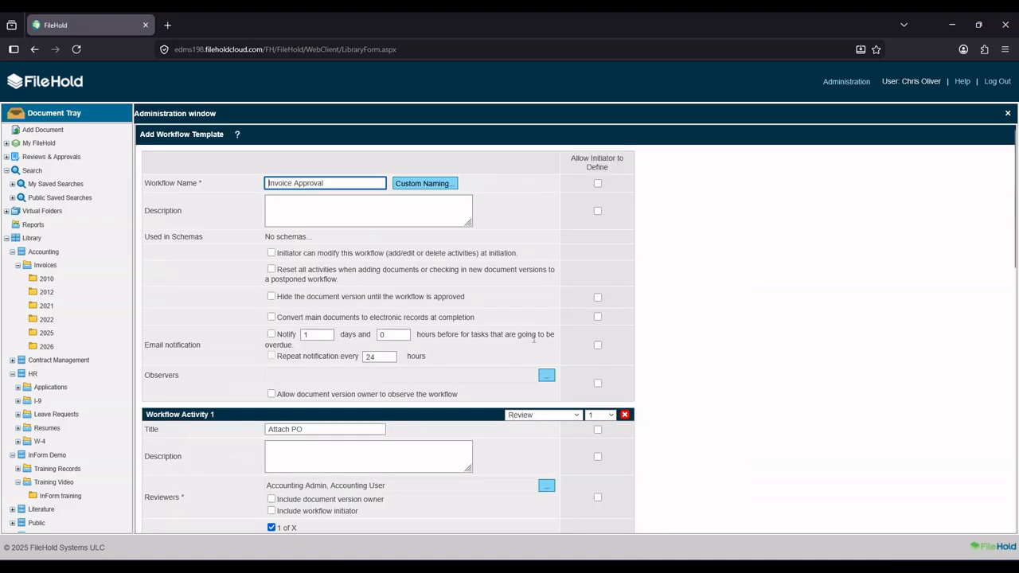
scroll(533, 340, "down", 10)
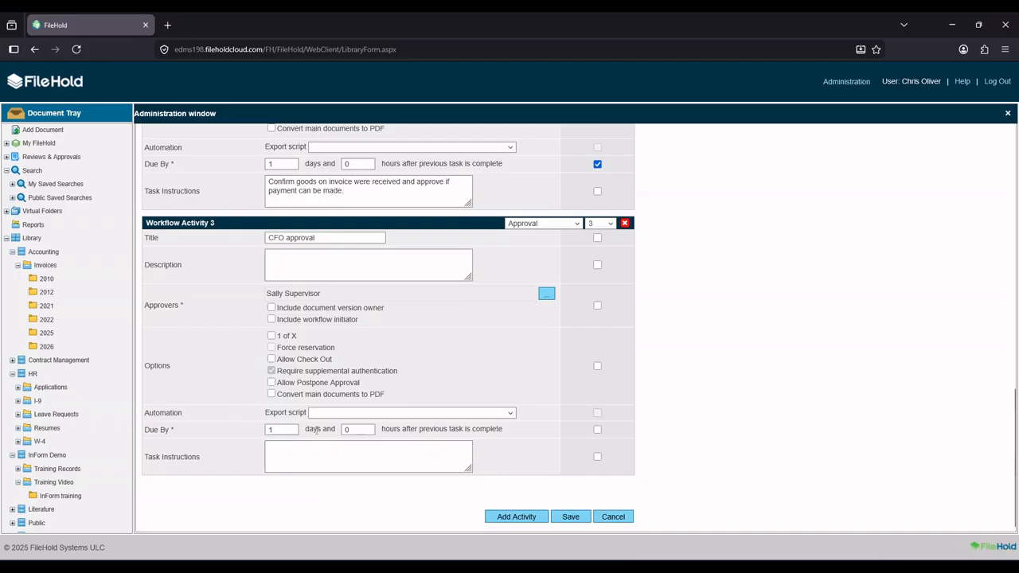
left_click(597, 430)
Enter the CFO approval task instructions "Please approve payment for the approved invoice." and review the configured approval activities
left_click(288, 456)
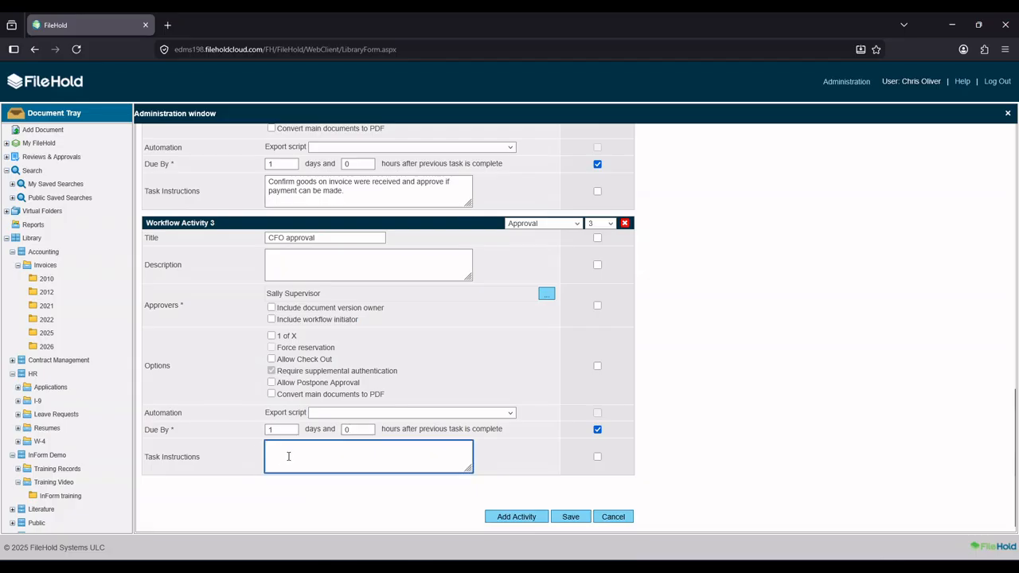
type("Please approve payment for the a")
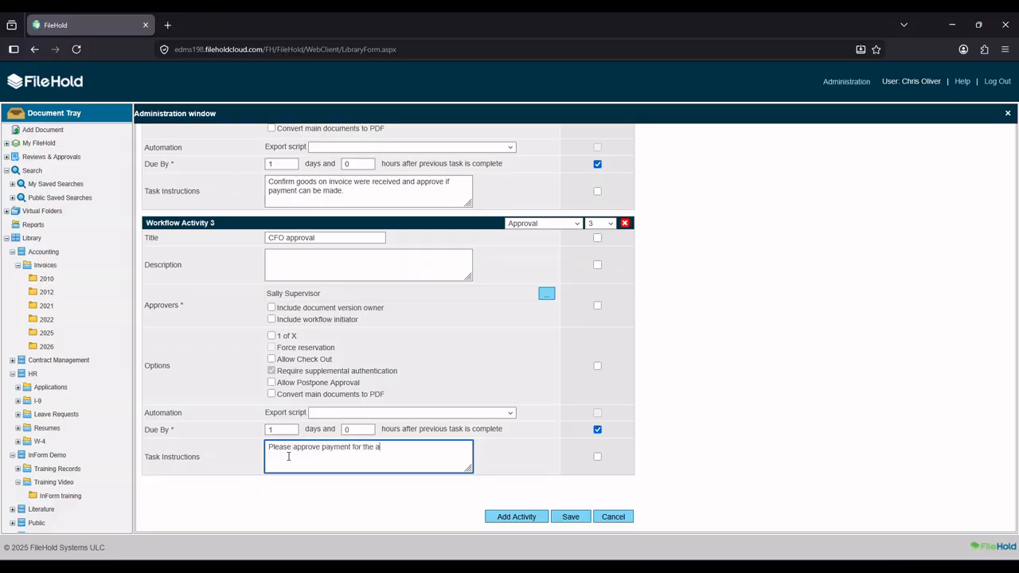
type("pproved invoice.")
scroll(359, 362, "up", 5)
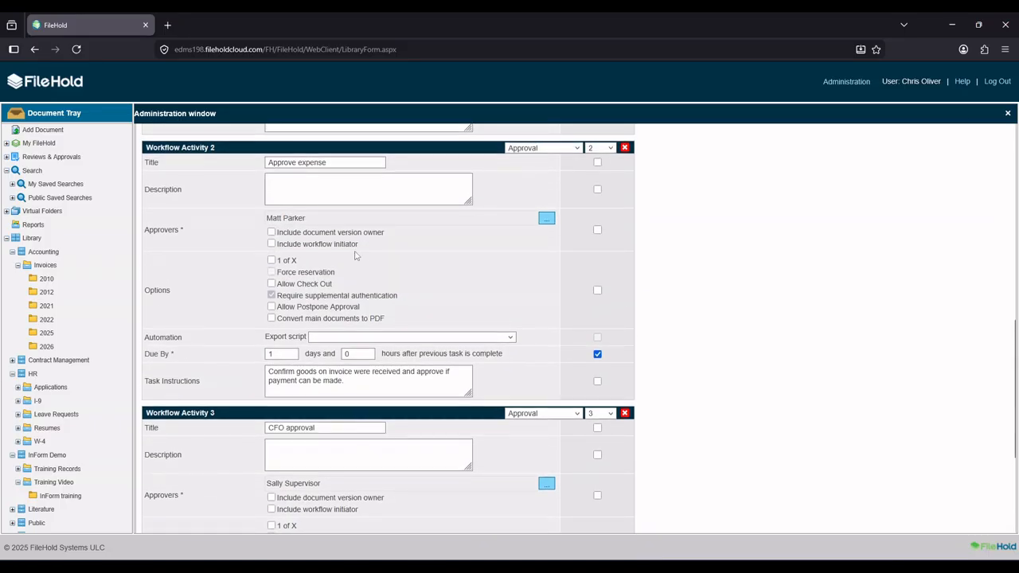
scroll(359, 263, "down", 3)
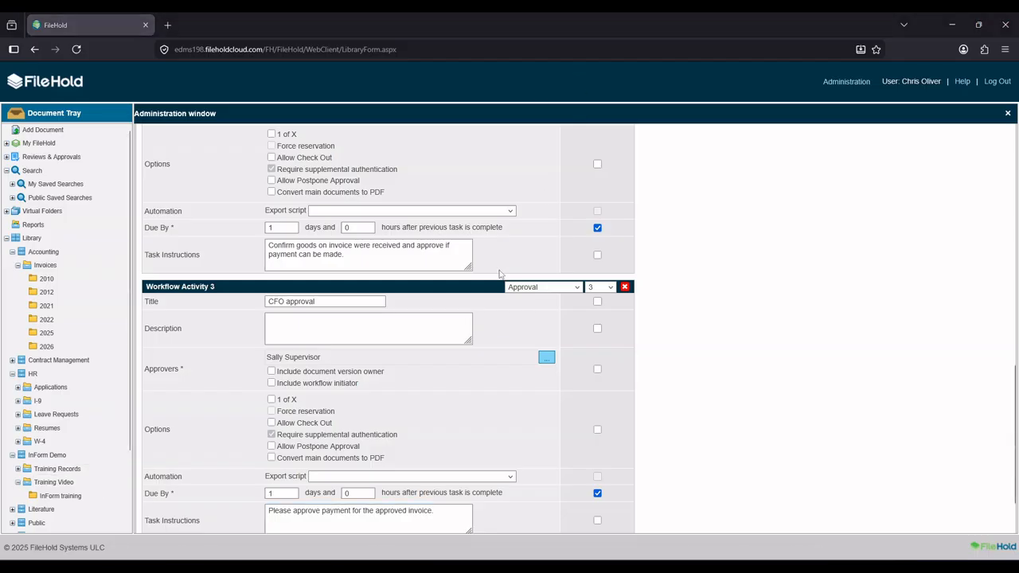
Add a fourth activity to the workflow template and title it Remit payment
scroll(497, 272, "down", 2)
left_click(525, 516)
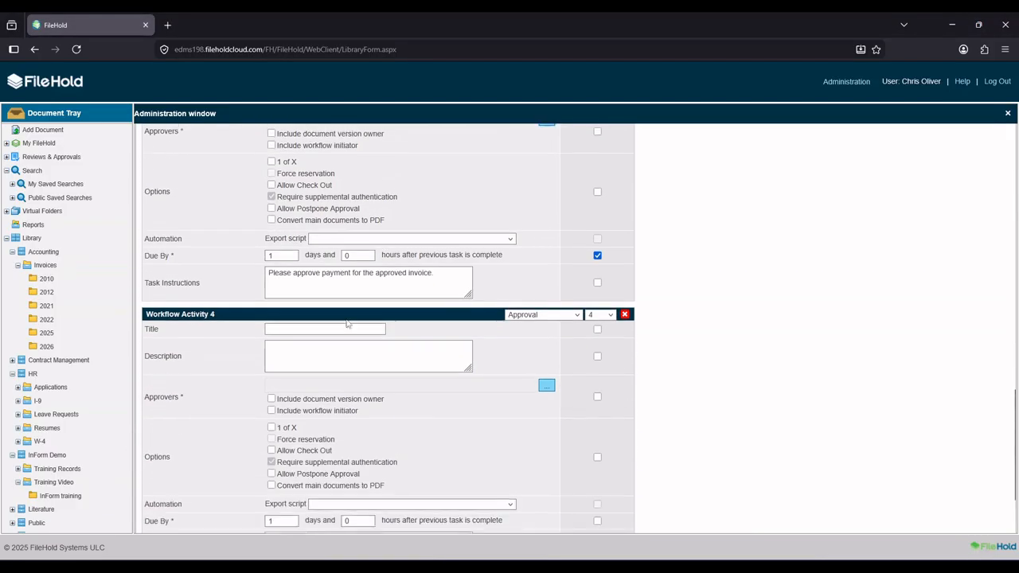
left_click(301, 324)
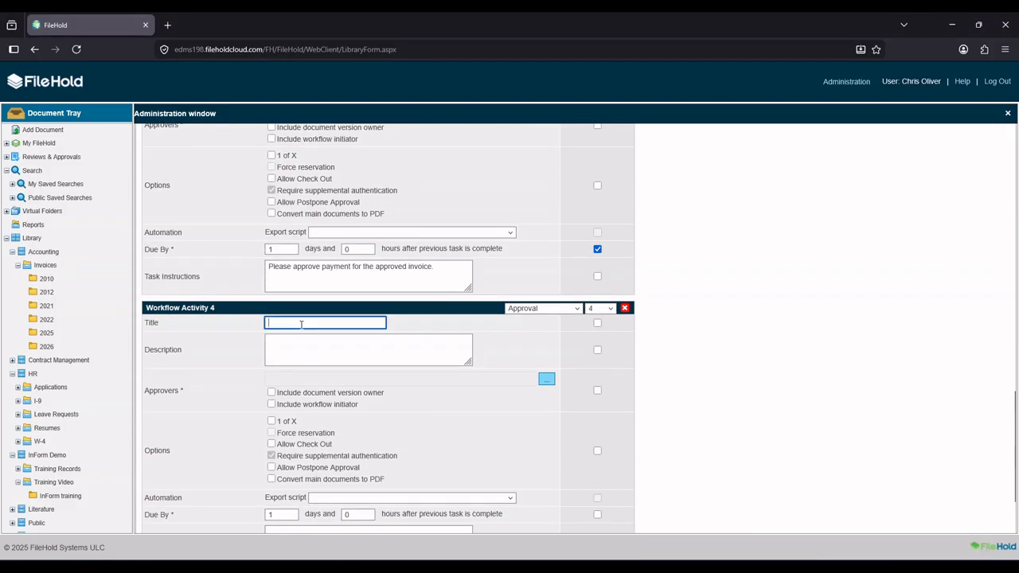
type("Remit payment")
Assign the Accounting Admin and Accounting User groups as participants of the Remit payment activity
left_click(546, 379)
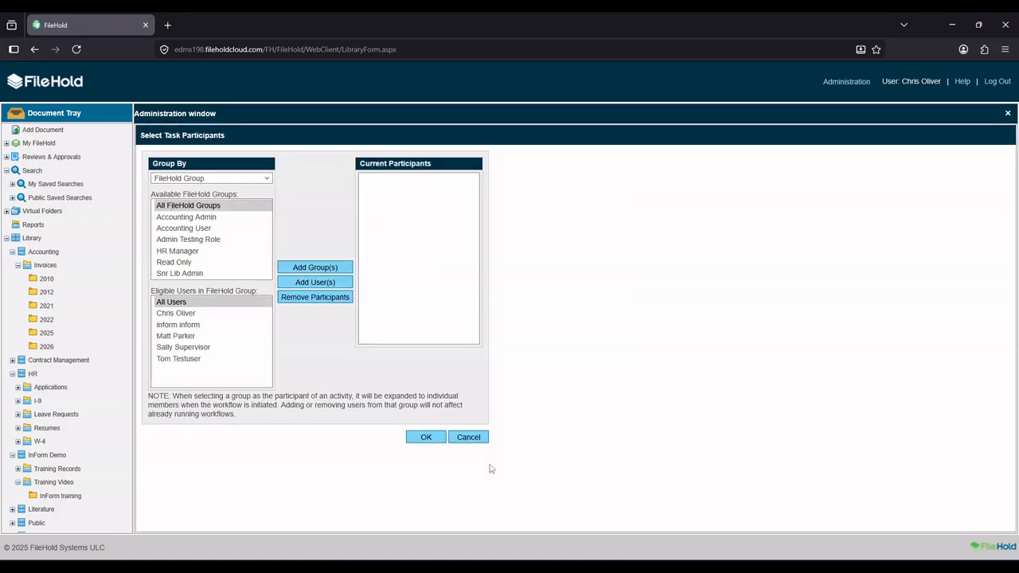
left_click(178, 218)
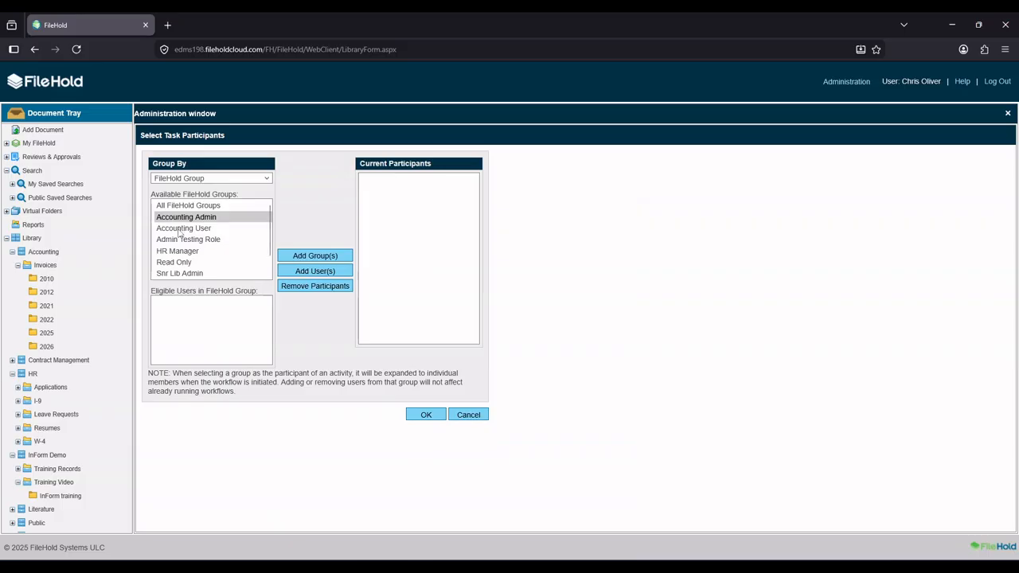
left_click(315, 273)
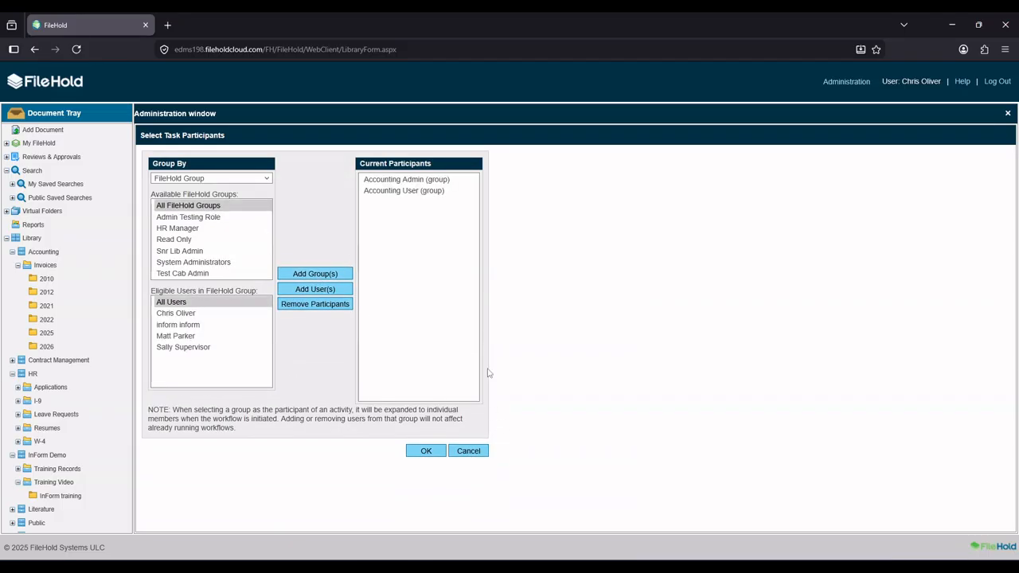
left_click(426, 451)
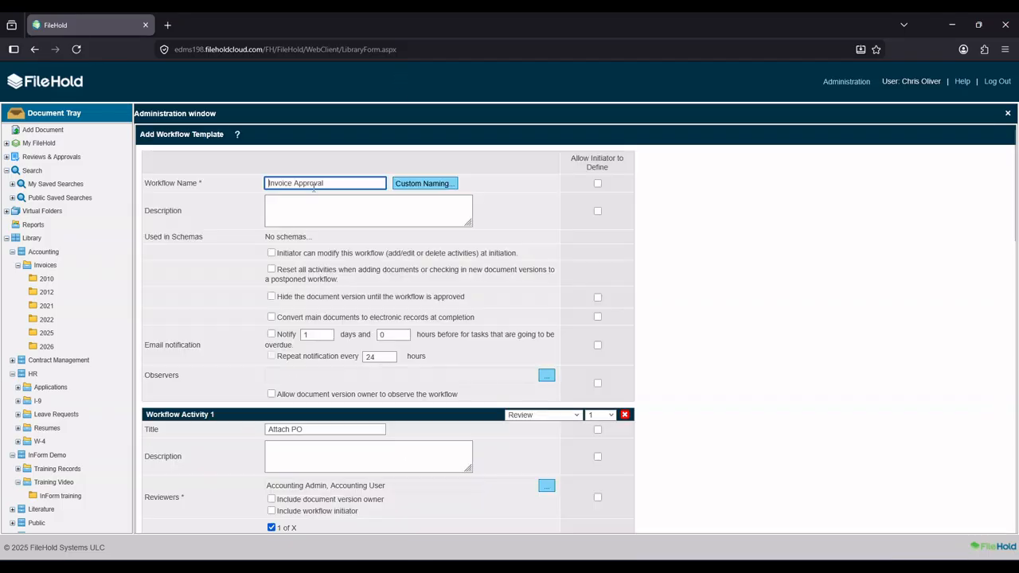
Enable the 1 of X and Force reservation options for the Remit payment activity
scroll(451, 362, "down", 10)
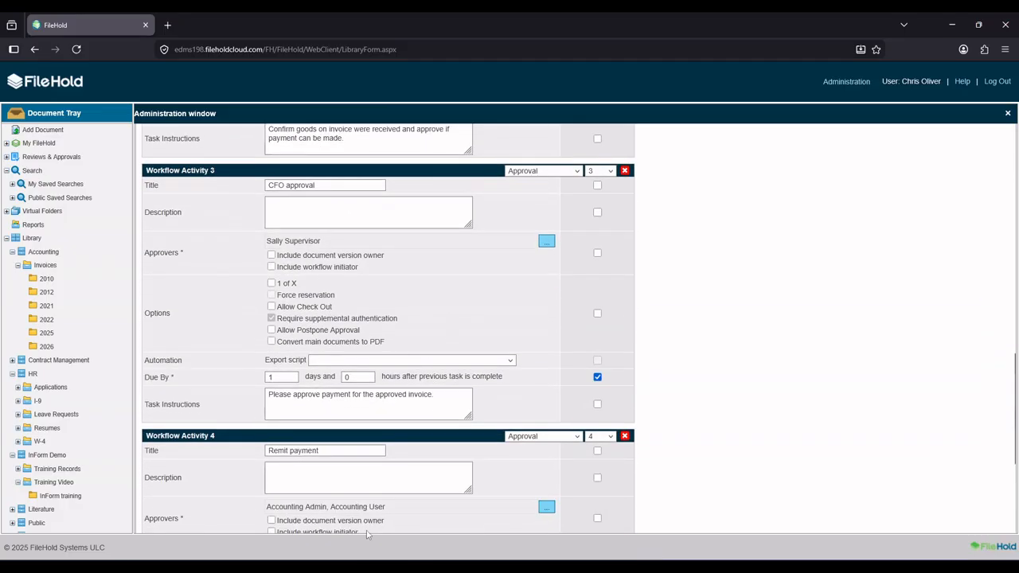
scroll(352, 468, "down", 4)
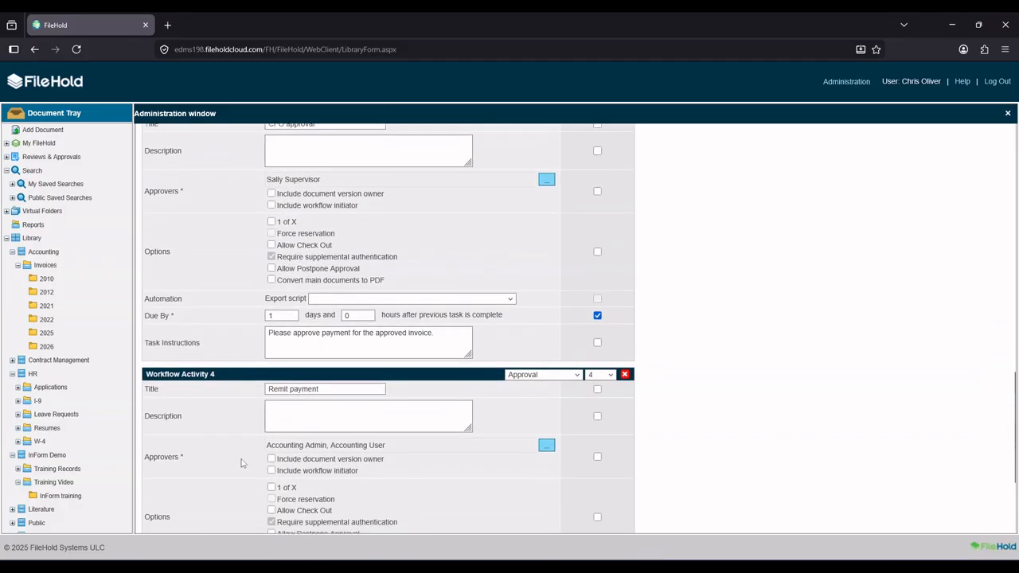
scroll(321, 380, "down", 2)
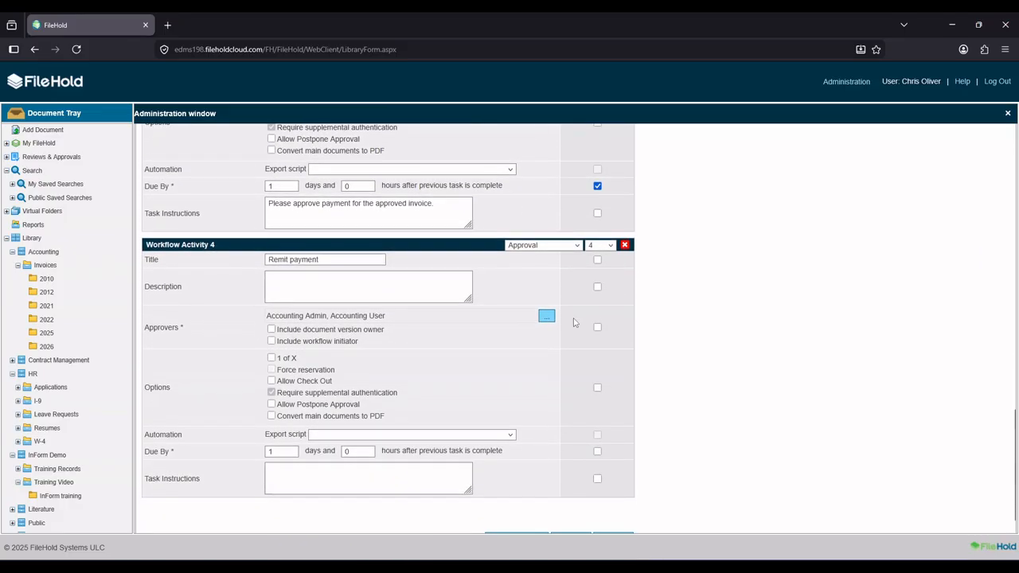
left_click(271, 358)
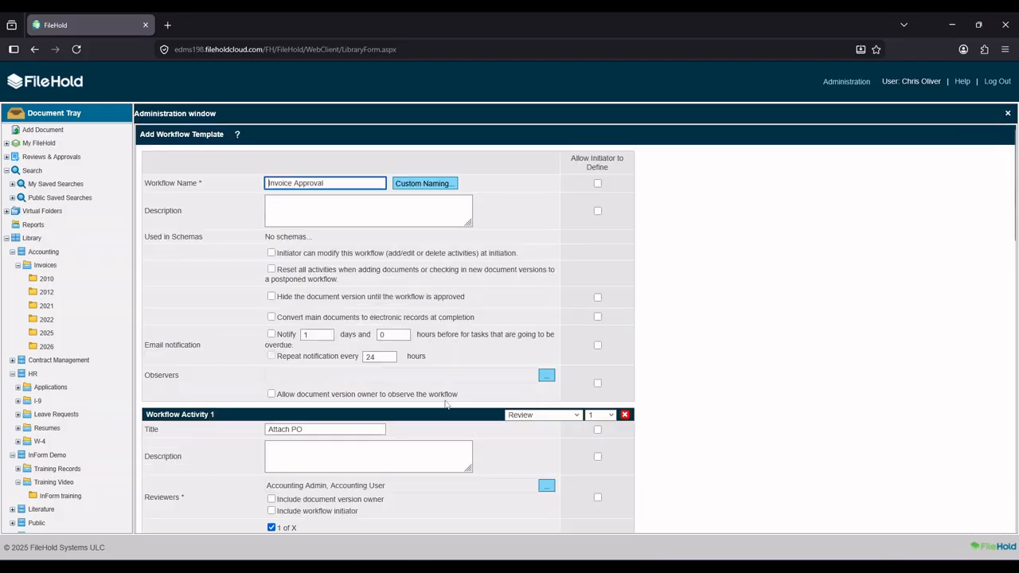
scroll(360, 450, "down", 15)
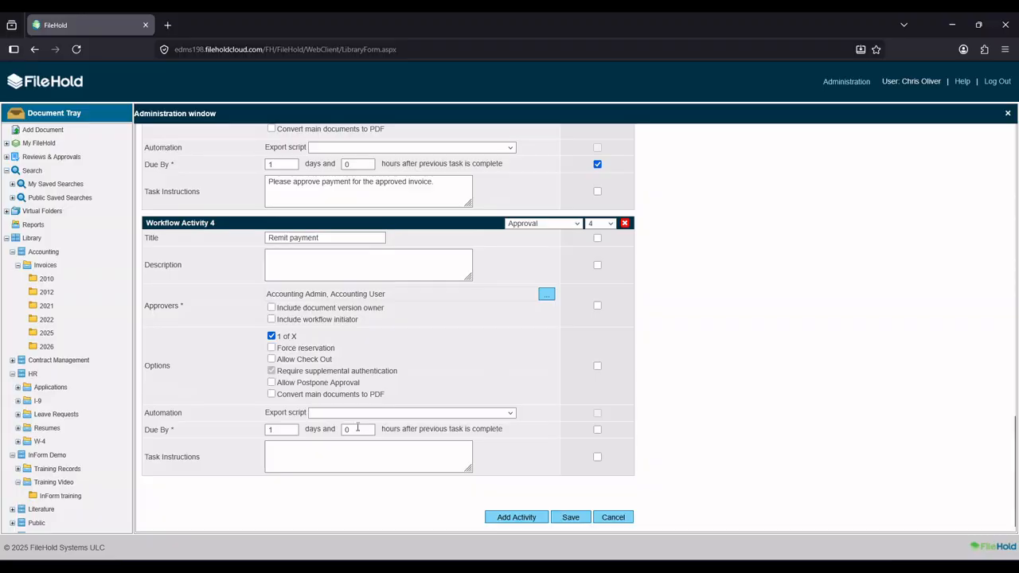
left_click(272, 348)
Change the Remit payment activity's type from Approval to Review and check the activity in the template
left_click(560, 224)
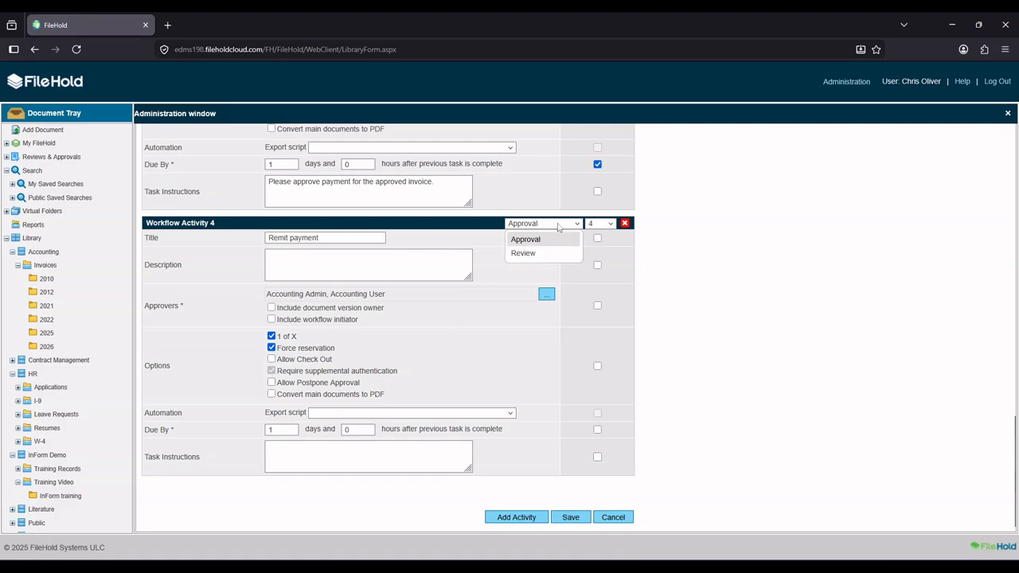
left_click(539, 253)
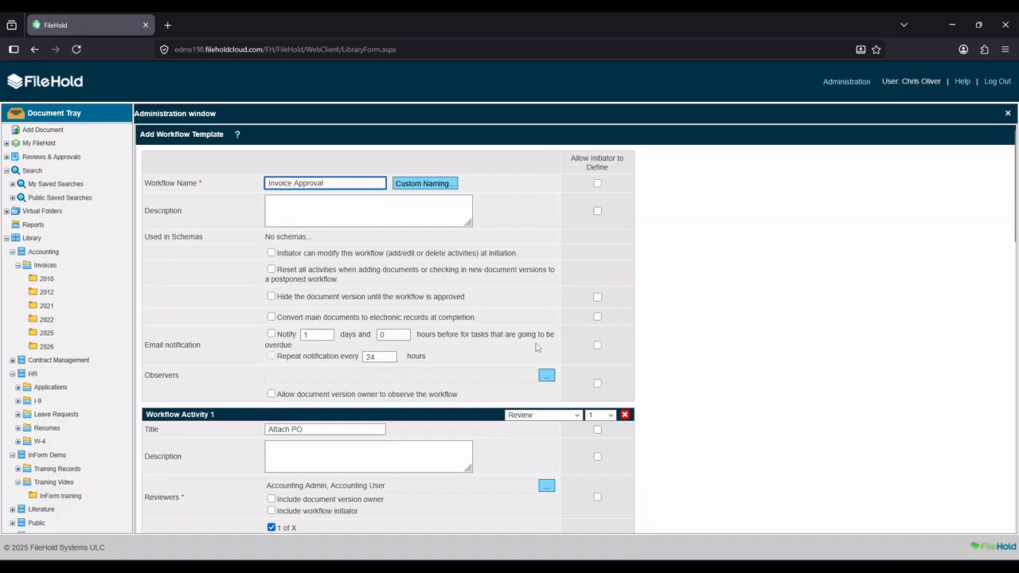
scroll(537, 350, "down", 5)
scroll(538, 353, "down", 7)
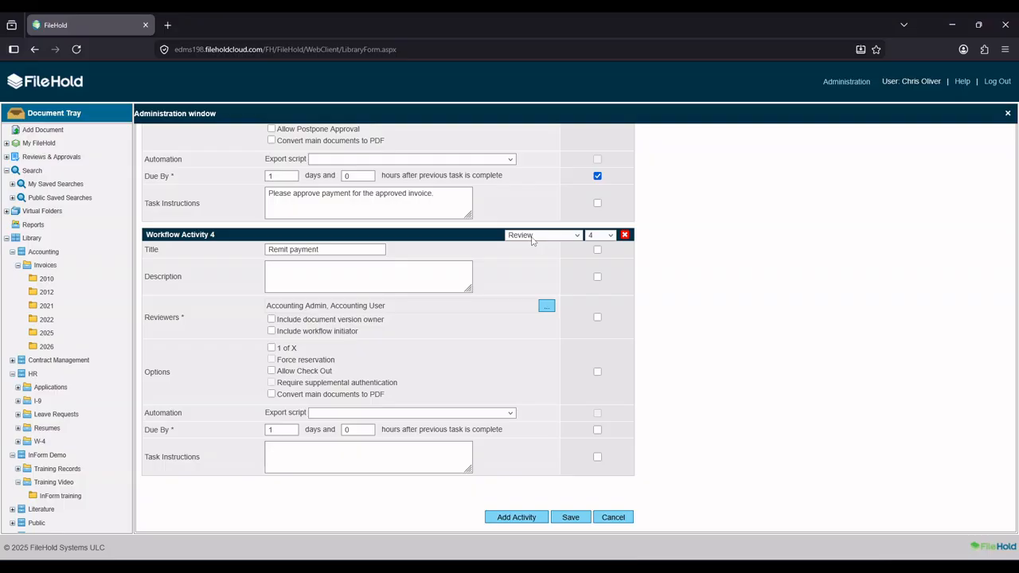
Enter the Remit payment task instructions "Remit payment and close invoice in accounting software." and allow the initiator to define its due date
left_click(292, 453)
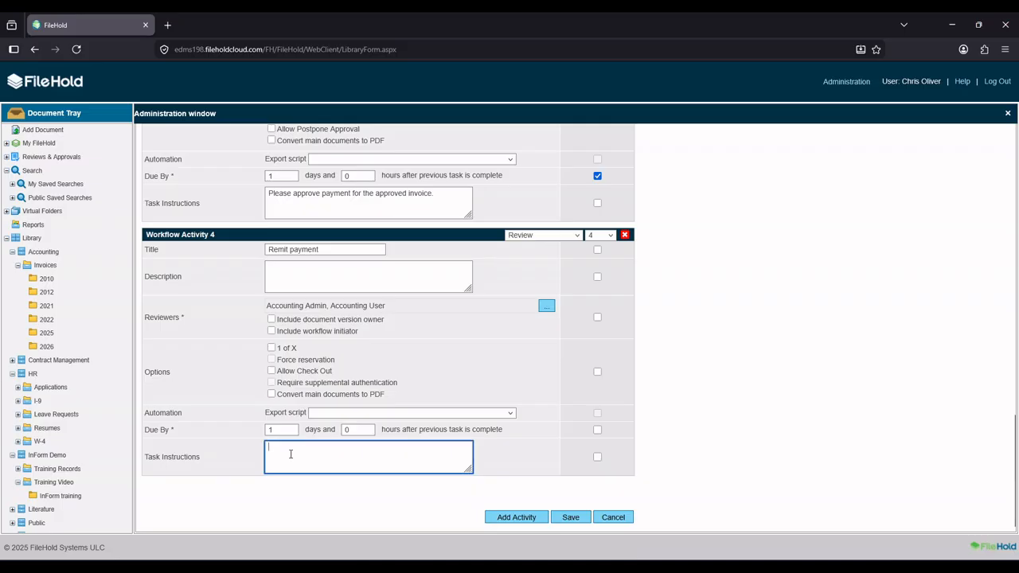
type("REmit payment and close invoice in accouinting software.")
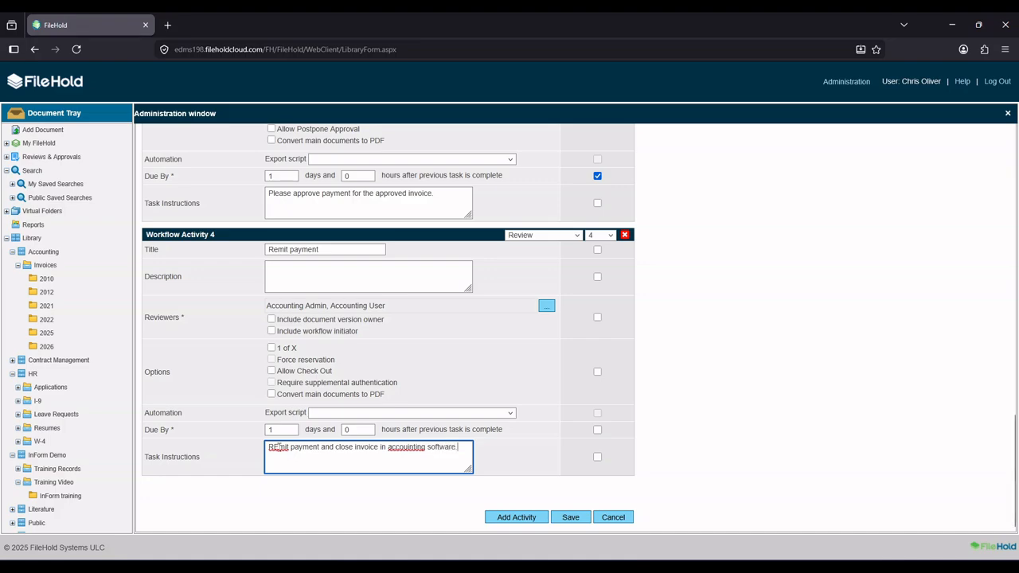
right_click(280, 450)
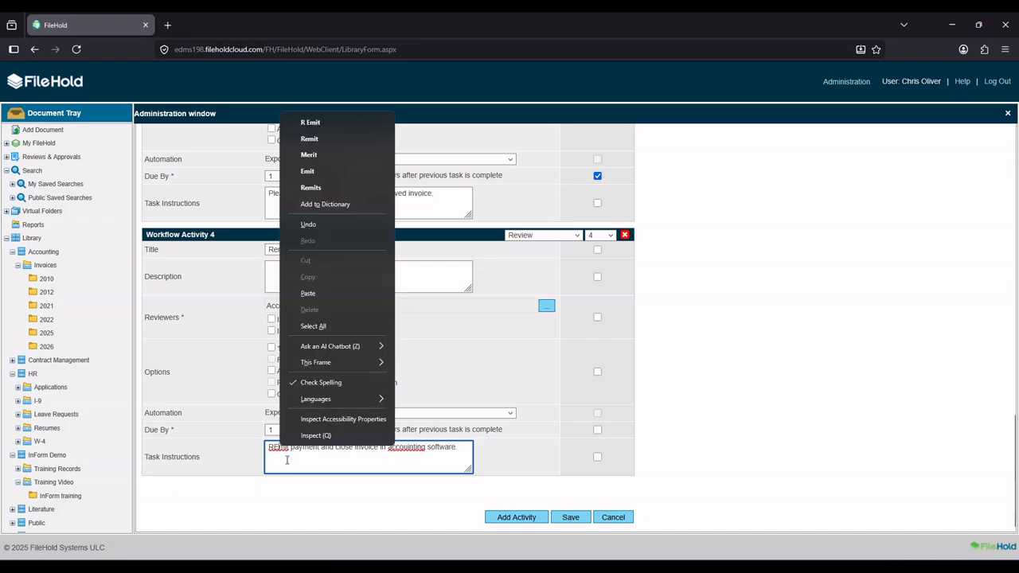
left_click(320, 141)
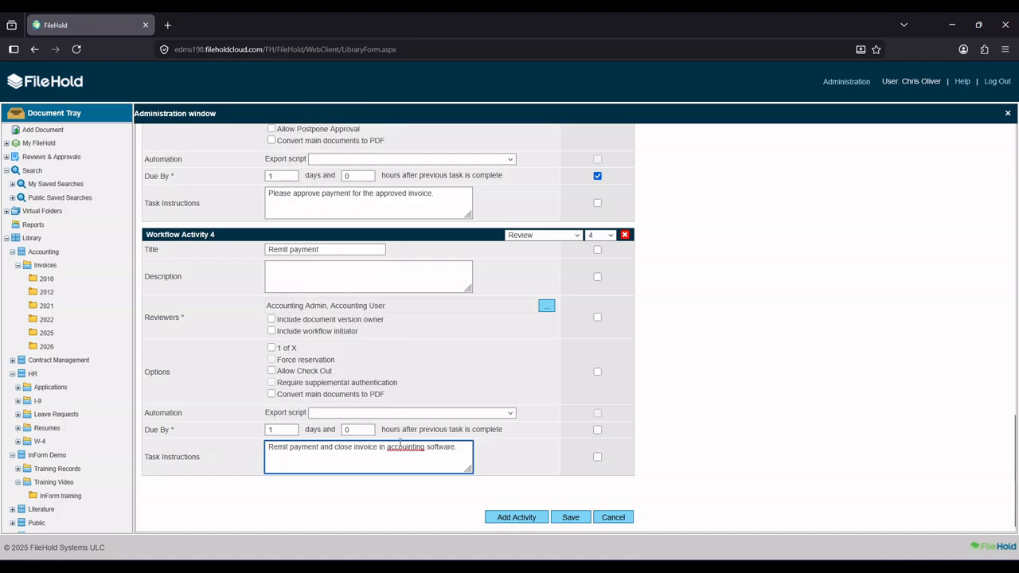
right_click(402, 447)
left_click(438, 136)
left_click(598, 429)
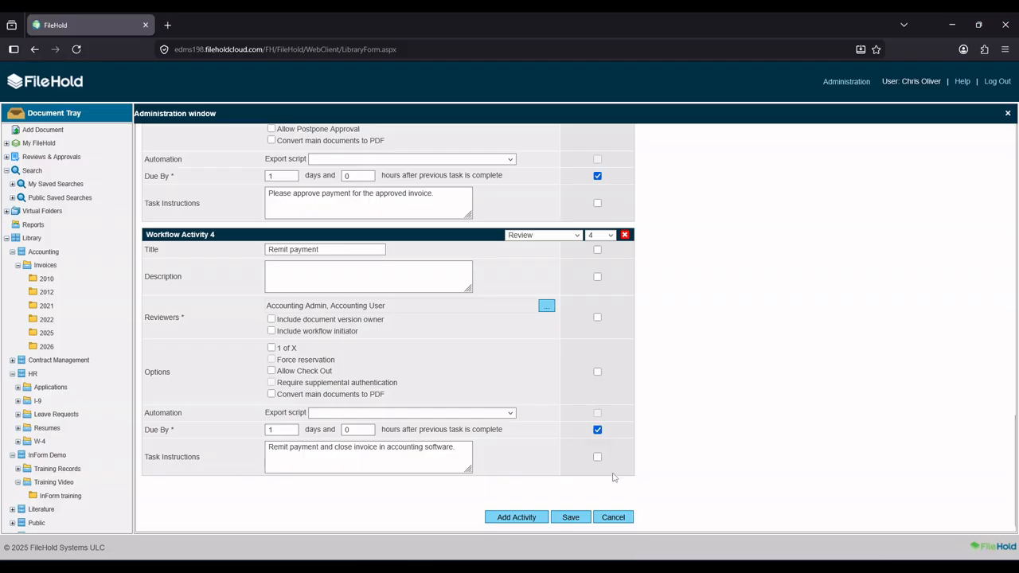
Add the currently logged-in user as an observer of the Invoice Approval workflow
left_click(588, 519)
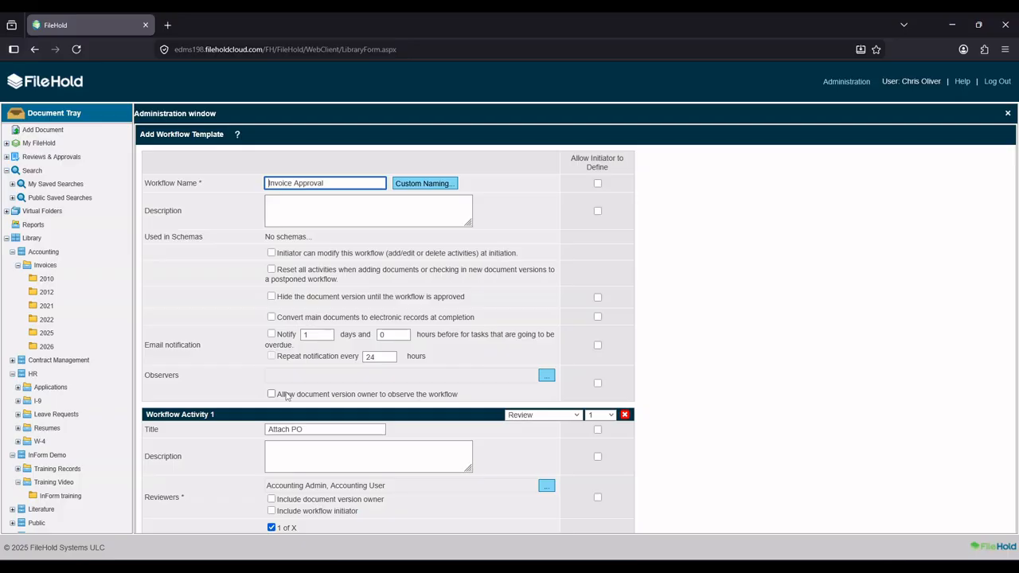
left_click(546, 375)
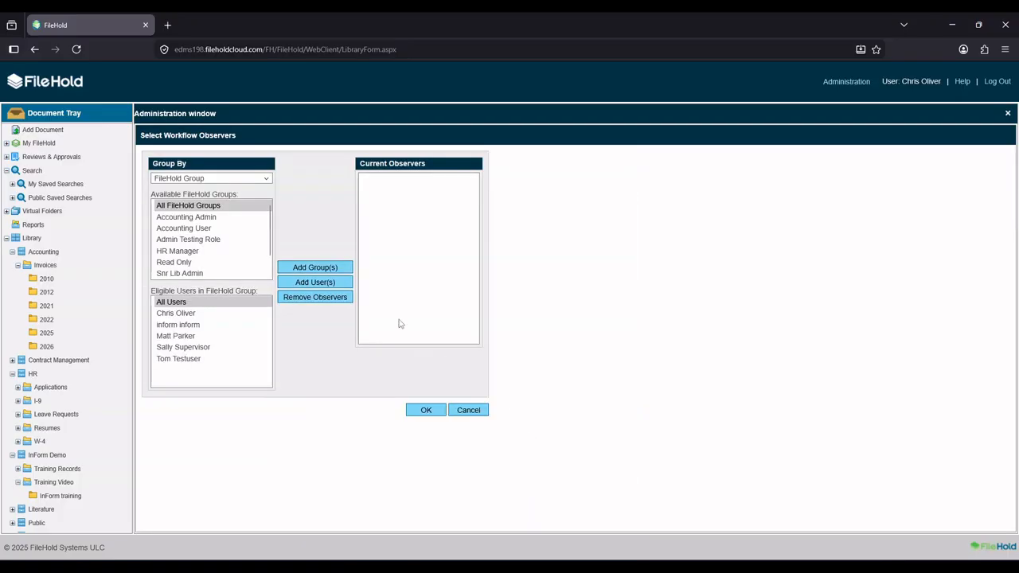
left_click(170, 315)
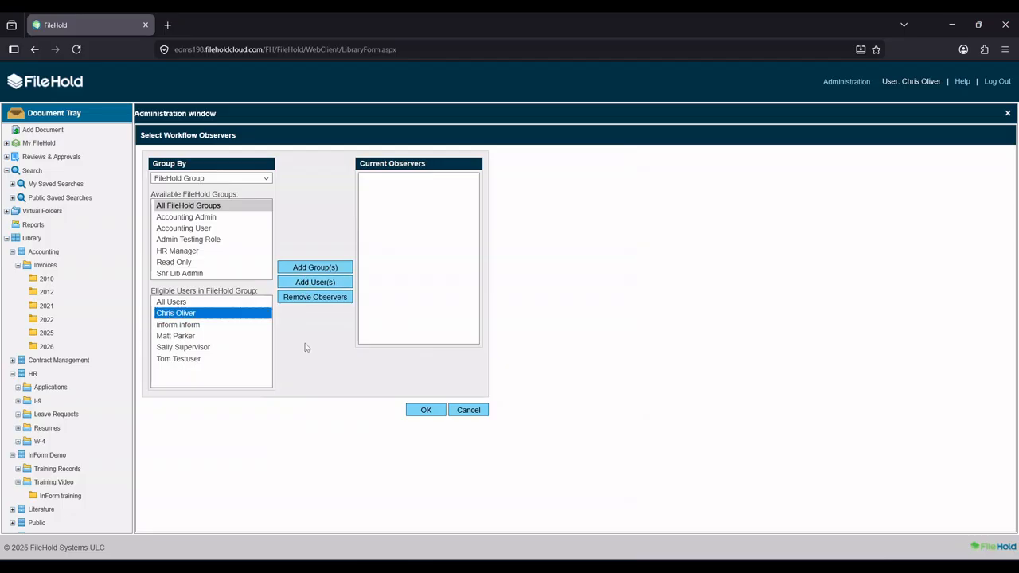
left_click(312, 281)
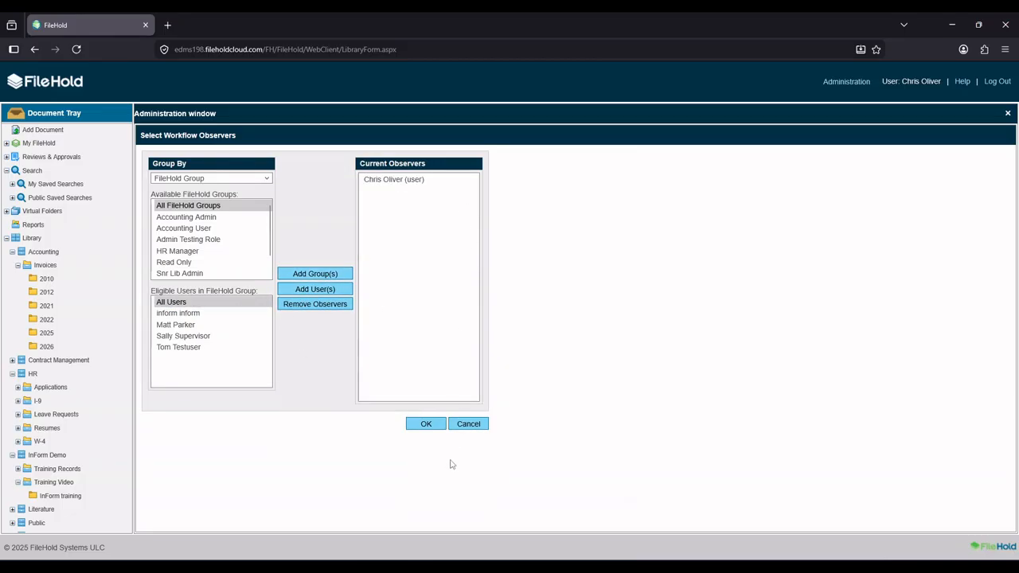
left_click(426, 424)
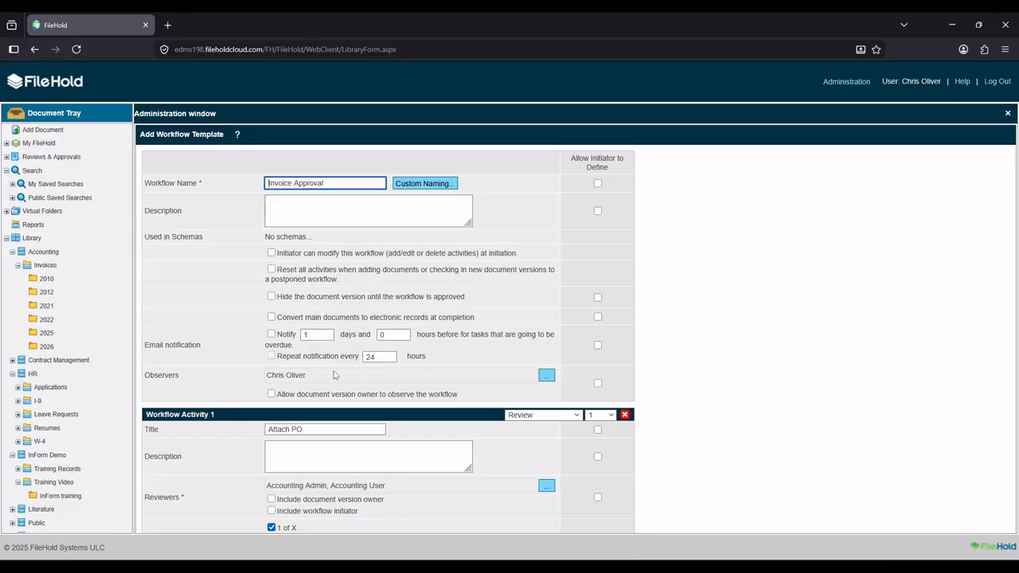
Try to save the workflow template under the name Invoice Approval and check the form for a validation message
scroll(589, 233, "down", 15)
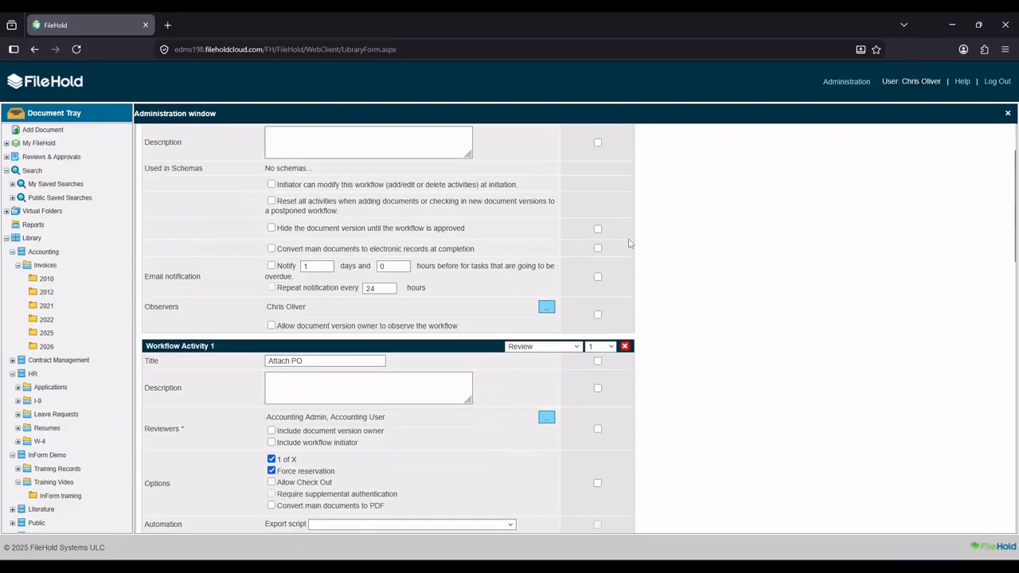
scroll(589, 233, "down", 2)
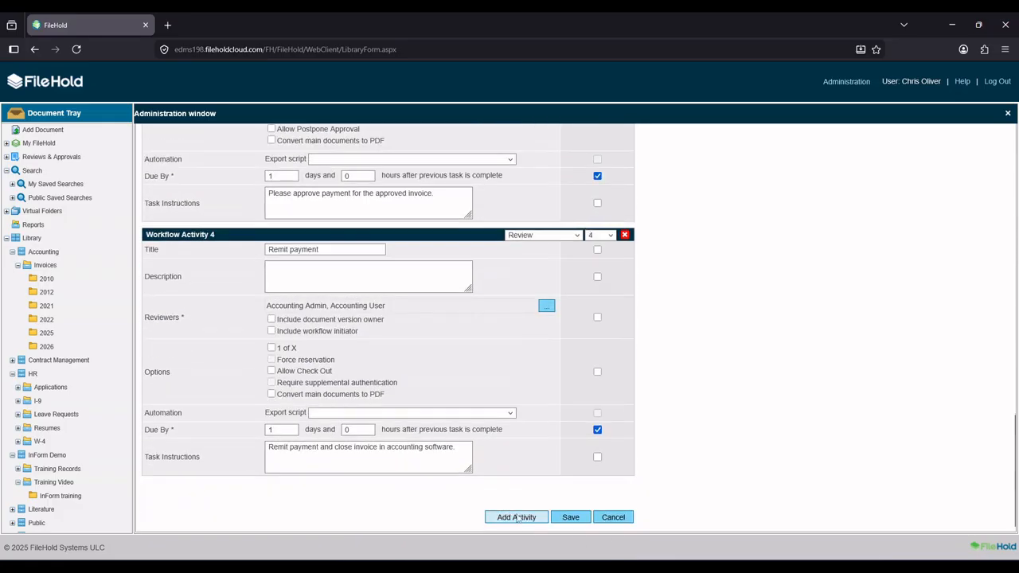
left_click(578, 518)
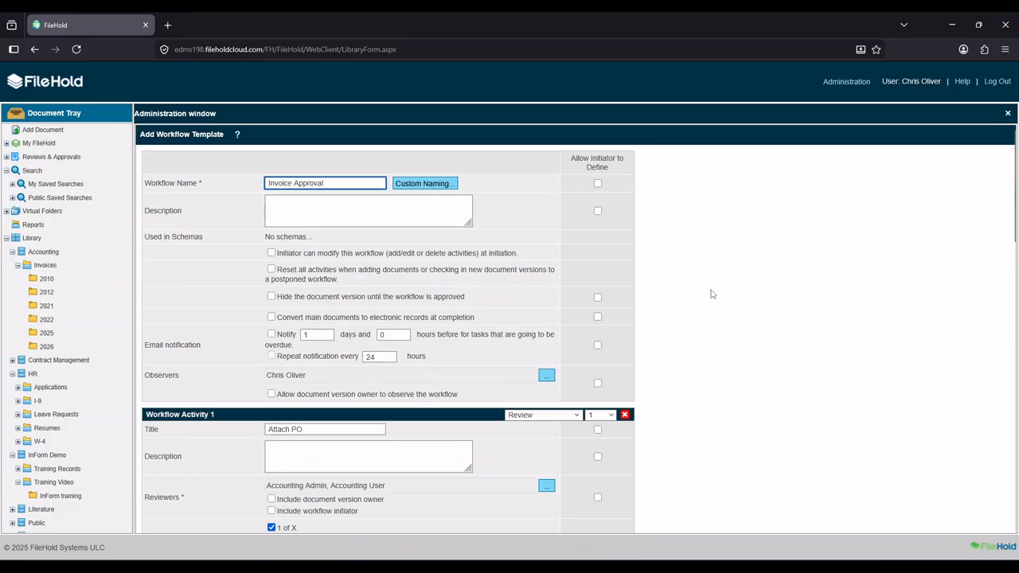
scroll(712, 286, "down", 3)
scroll(714, 284, "down", 15)
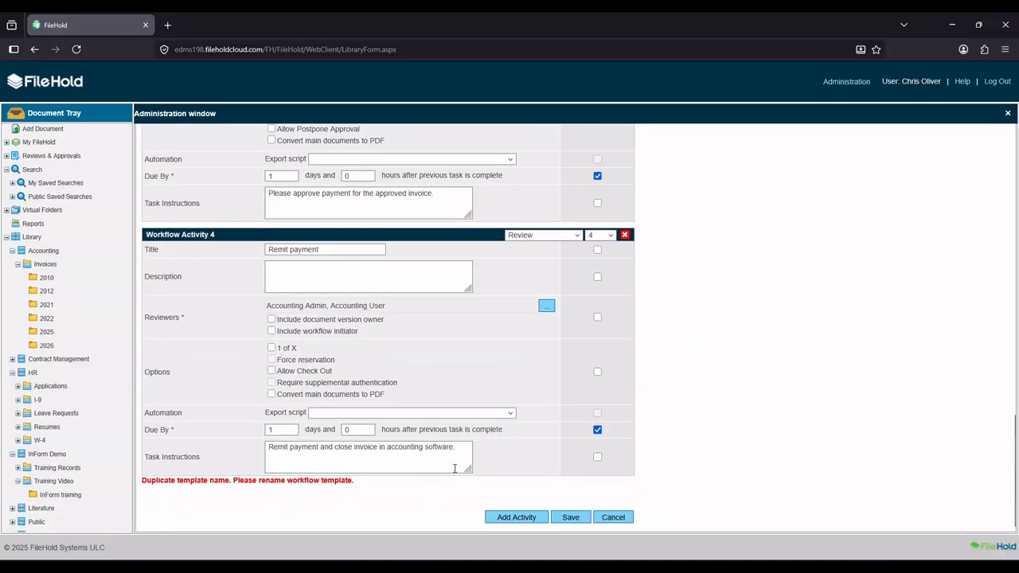
Rename the workflow template as Invoice Approval for DMS Workshop and save it
scroll(455, 469, "up", 15)
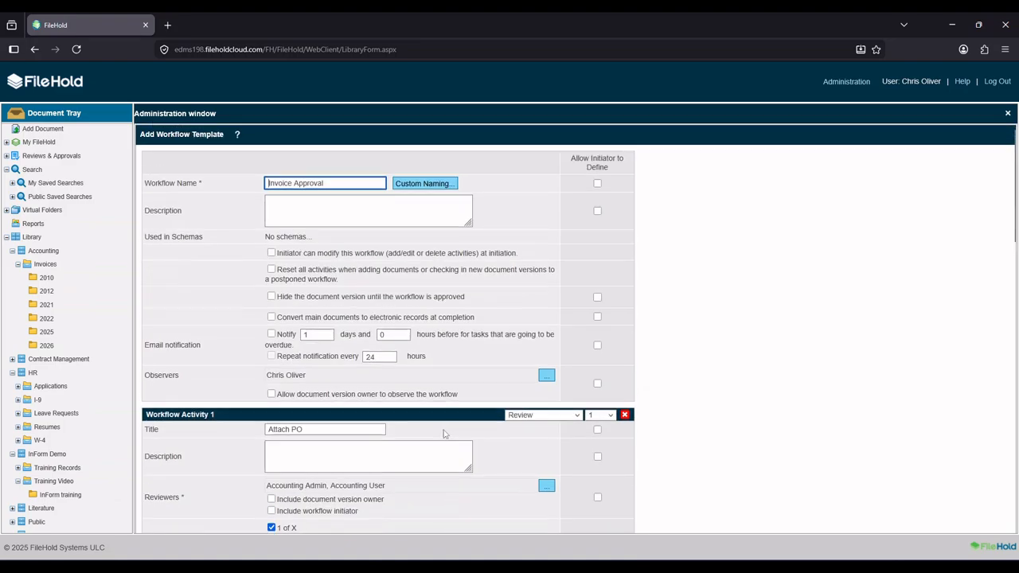
left_click(340, 185)
type("for CMS Workf")
key("BackSpace")
type("shop")
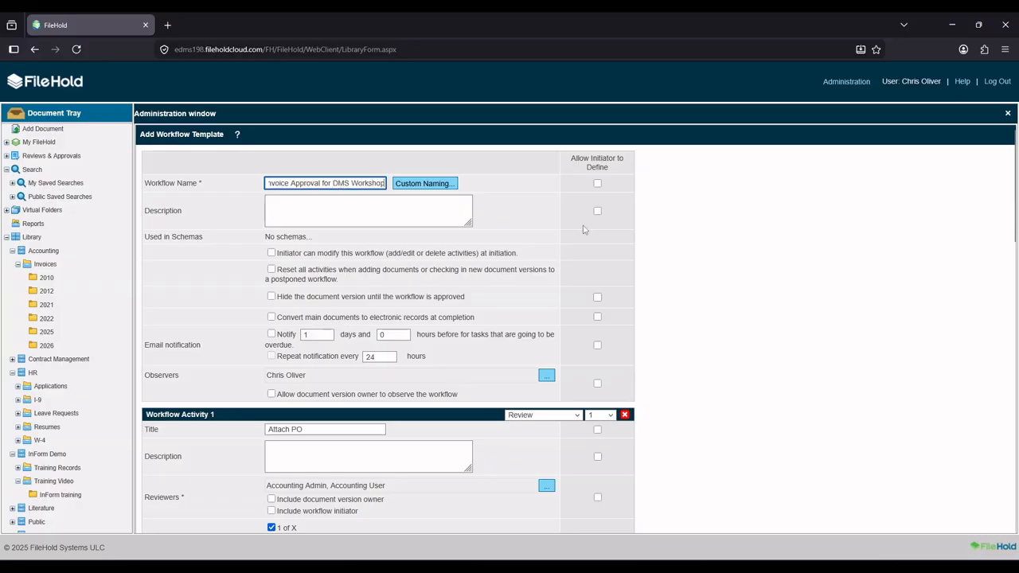
scroll(519, 250, "down", 2)
scroll(526, 253, "down", 12)
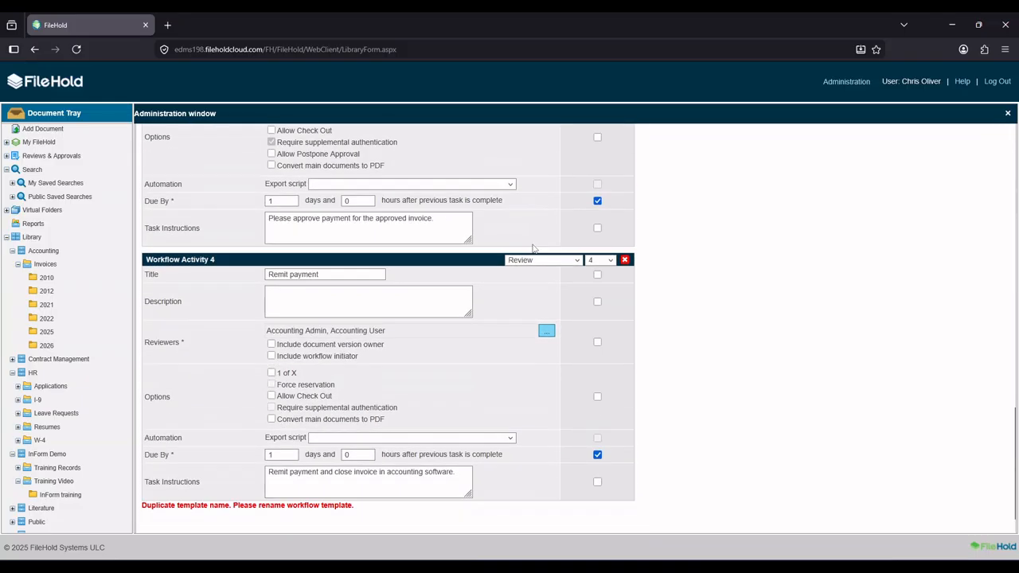
left_click(570, 517)
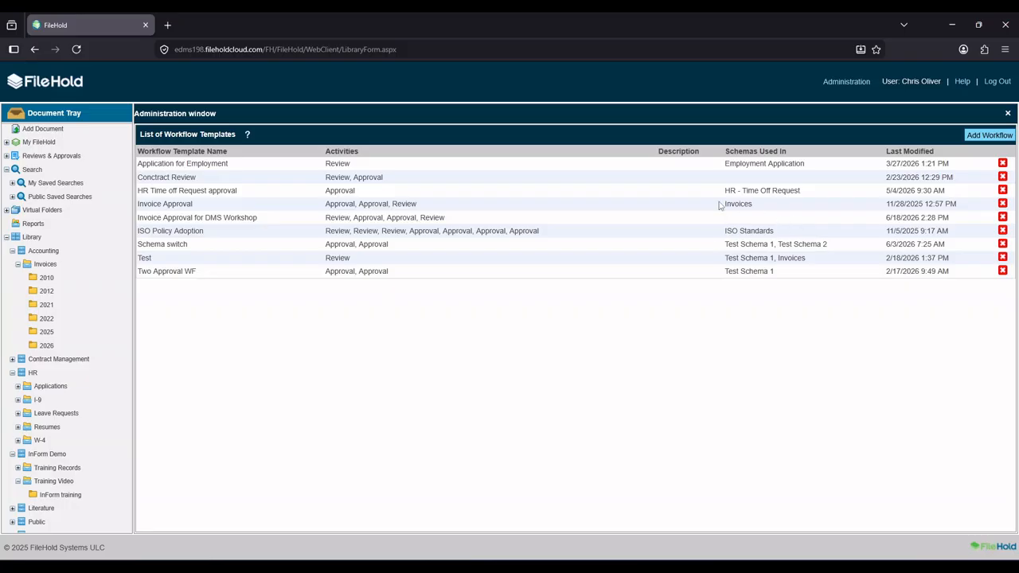
Close the list of workflow templates and open the library's list of document schemas
left_click(1007, 116)
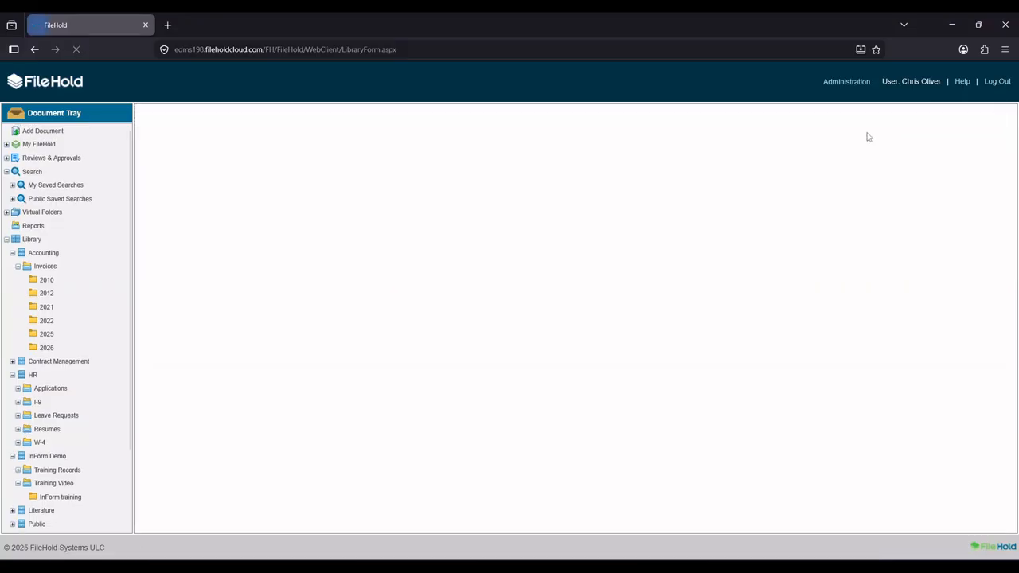
mouse_move(846, 81)
mouse_move(826, 170)
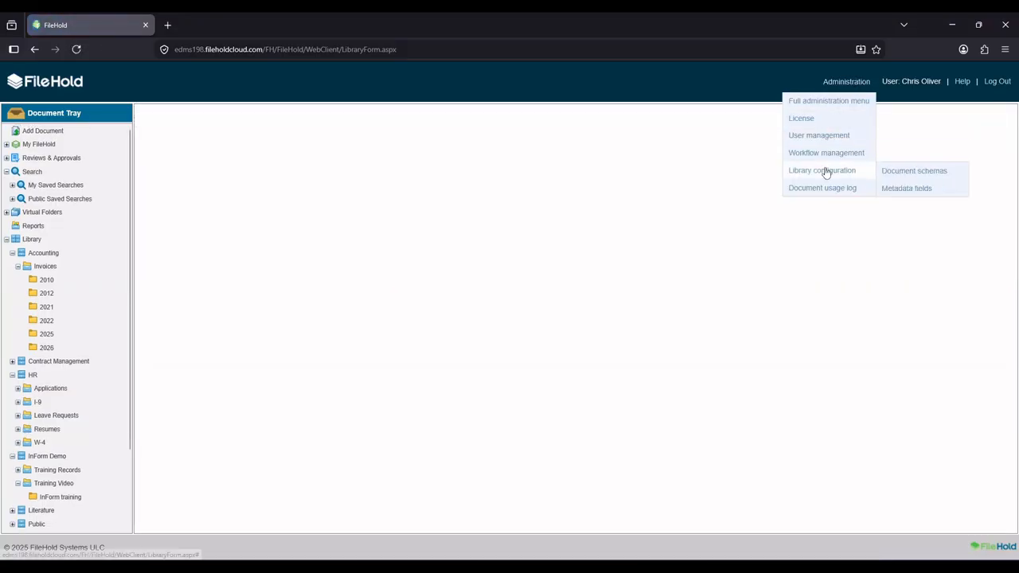
left_click(898, 172)
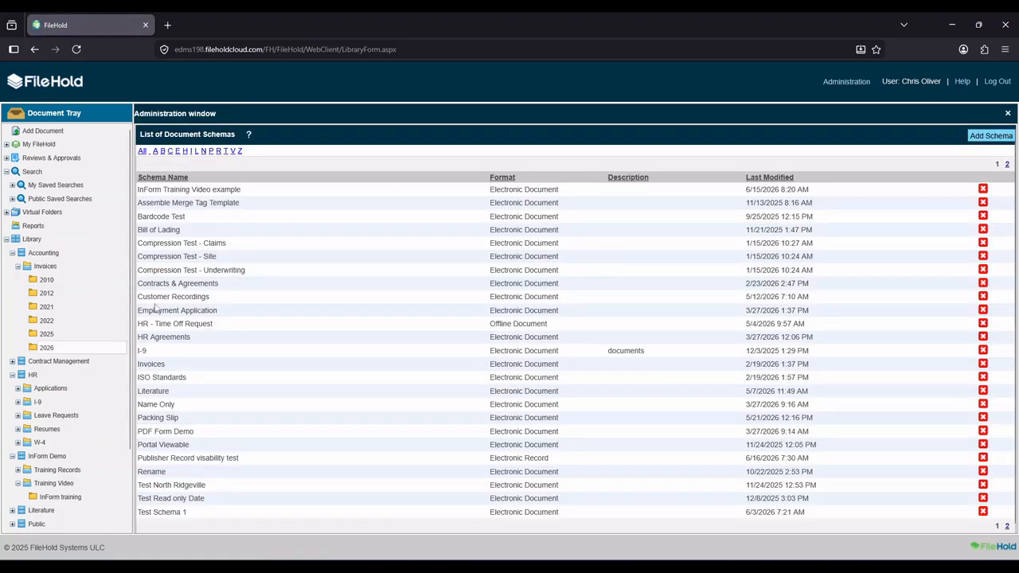
Open the Invoices schema's workflow settings and associate the Invoice Approval for DMS Workshop workflow with the schema
left_click(159, 365)
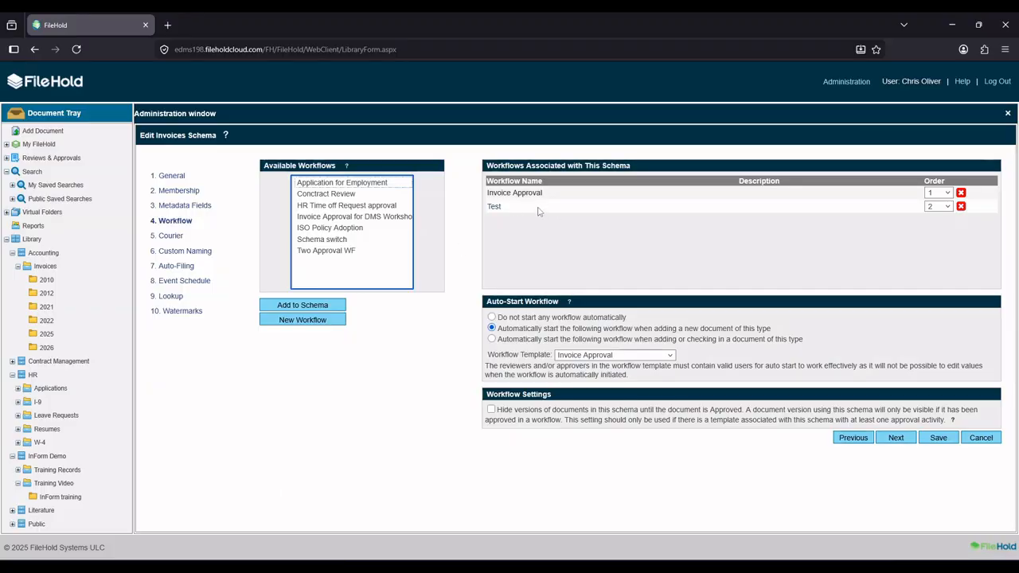
left_click(368, 217)
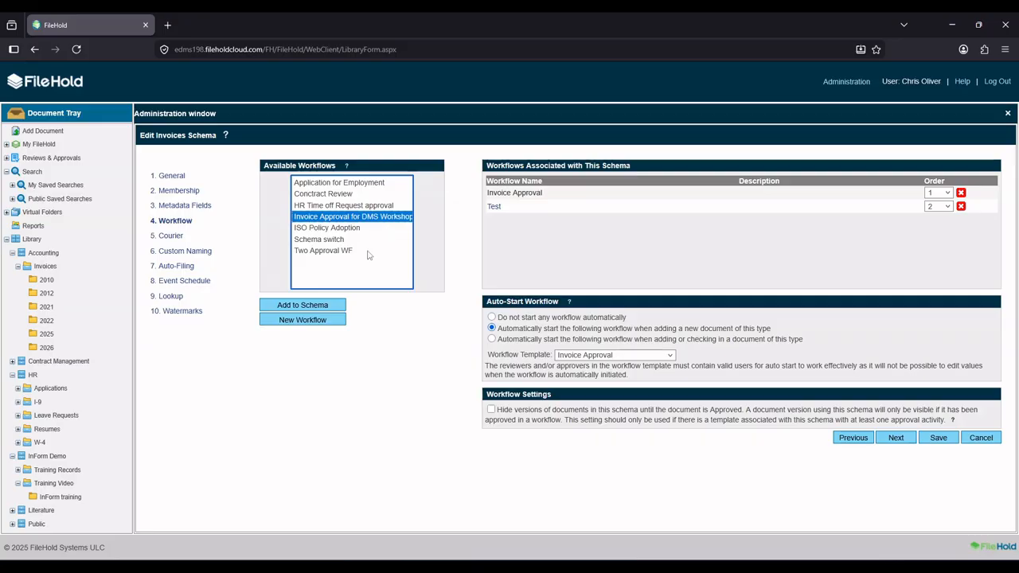
left_click(289, 306)
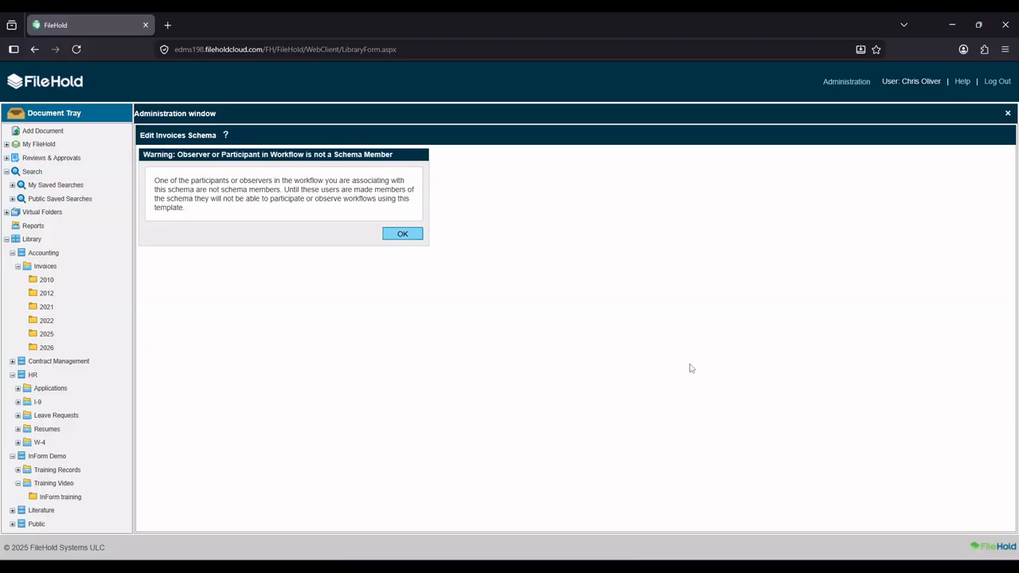
left_click(415, 235)
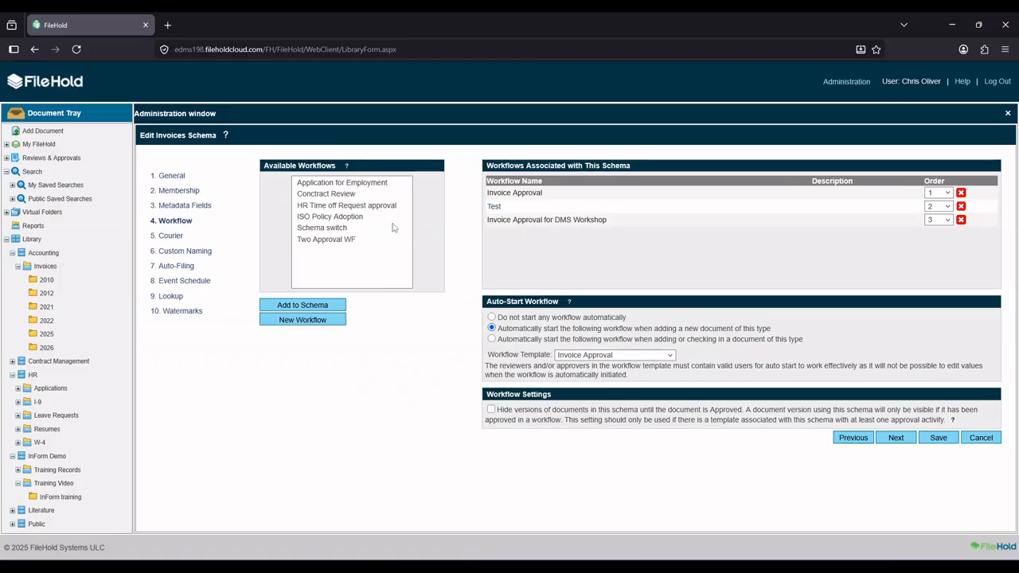
Add the supervisor user as an individual member of the Invoices schema
left_click(180, 193)
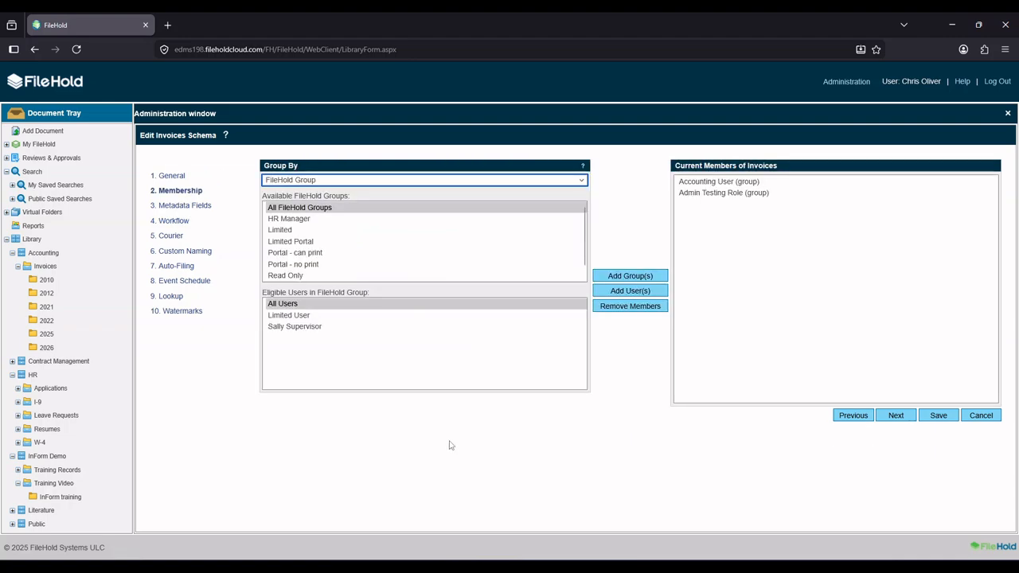
left_click(285, 326)
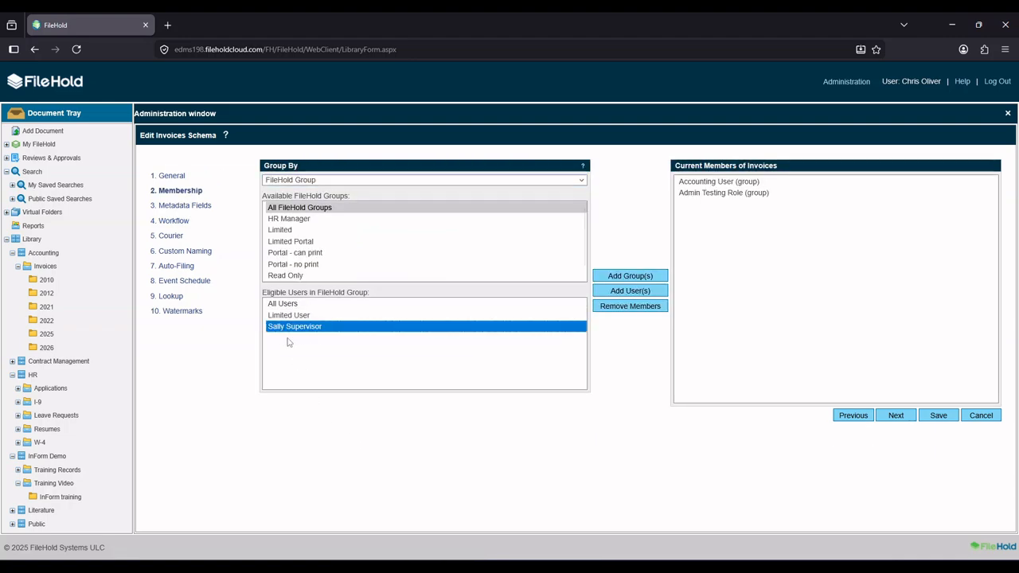
left_click(630, 291)
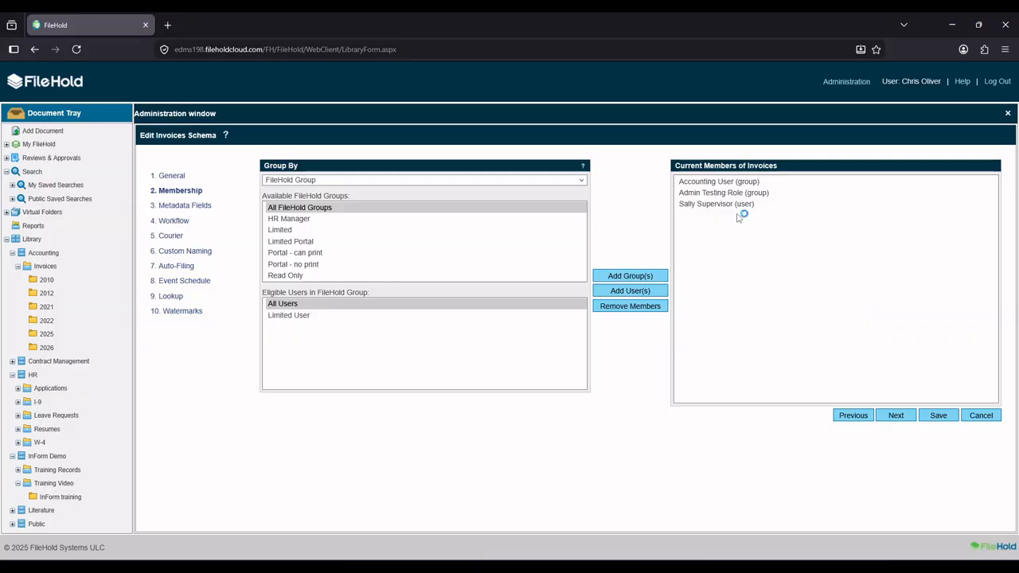
Set the Invoices schema's auto-start workflow template to Invoice Approval for DMS Workshop, save the schema and close its summary
left_click(183, 224)
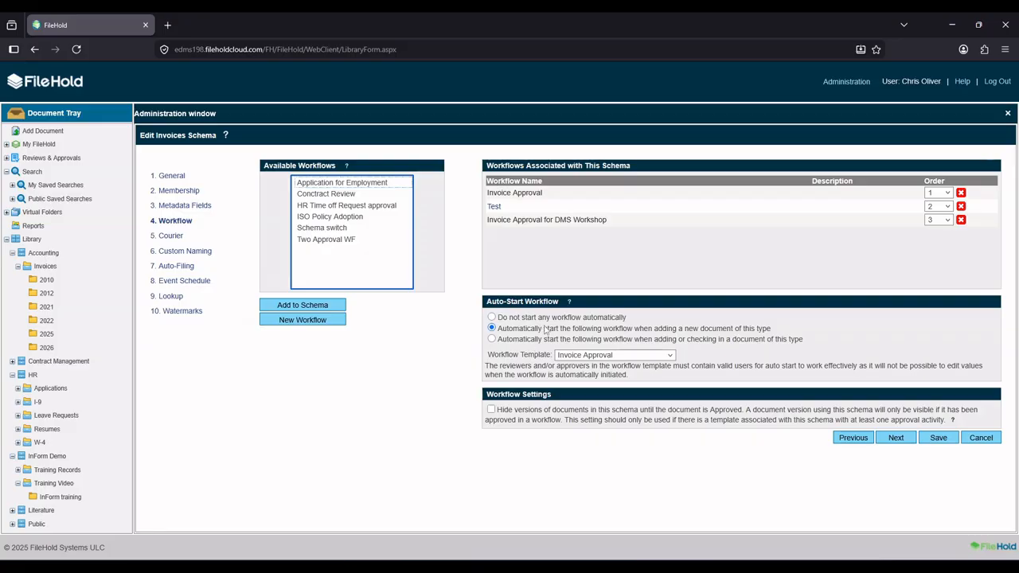
left_click(659, 362)
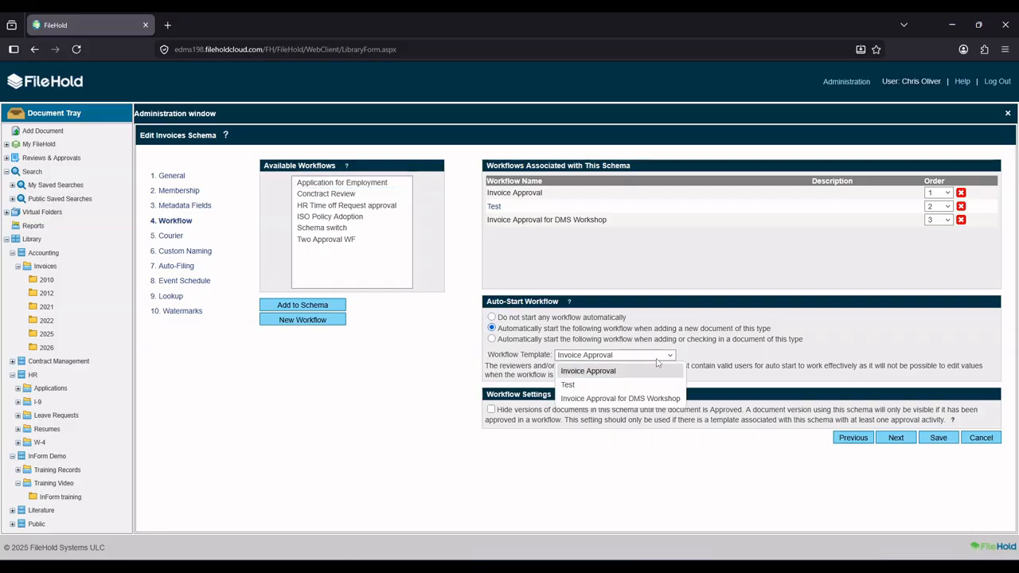
left_click(645, 399)
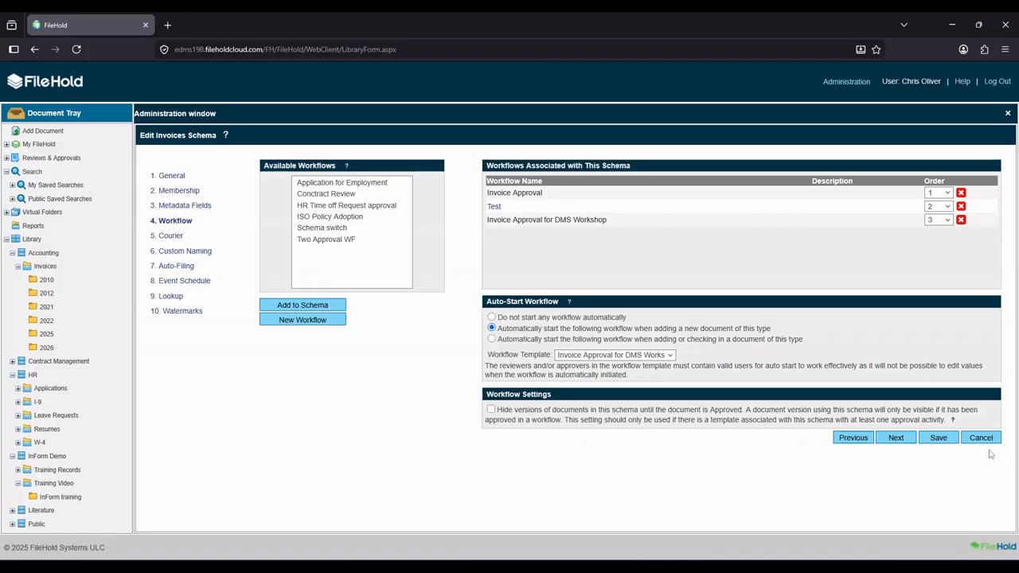
left_click(937, 439)
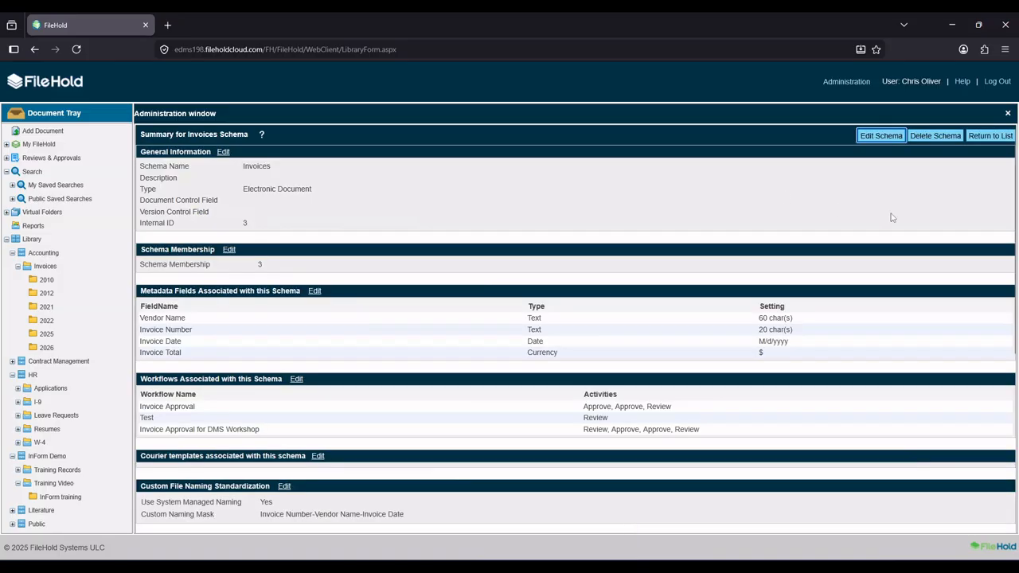
left_click(1007, 113)
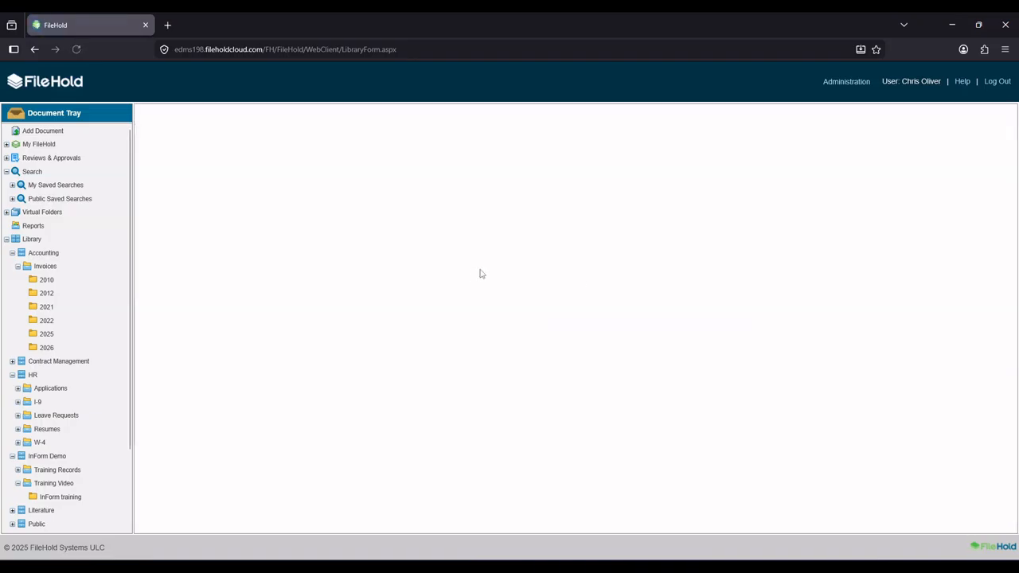
Open the Invoice Approval for DMS Workshop workflow template's summary and check which schemas use it
mouse_move(846, 82)
mouse_move(823, 168)
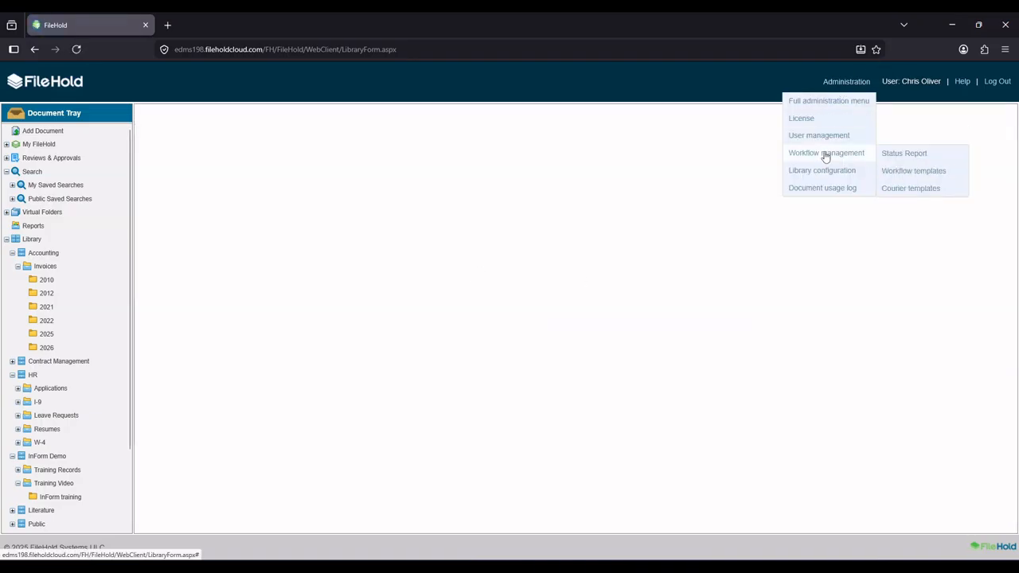
left_click(936, 171)
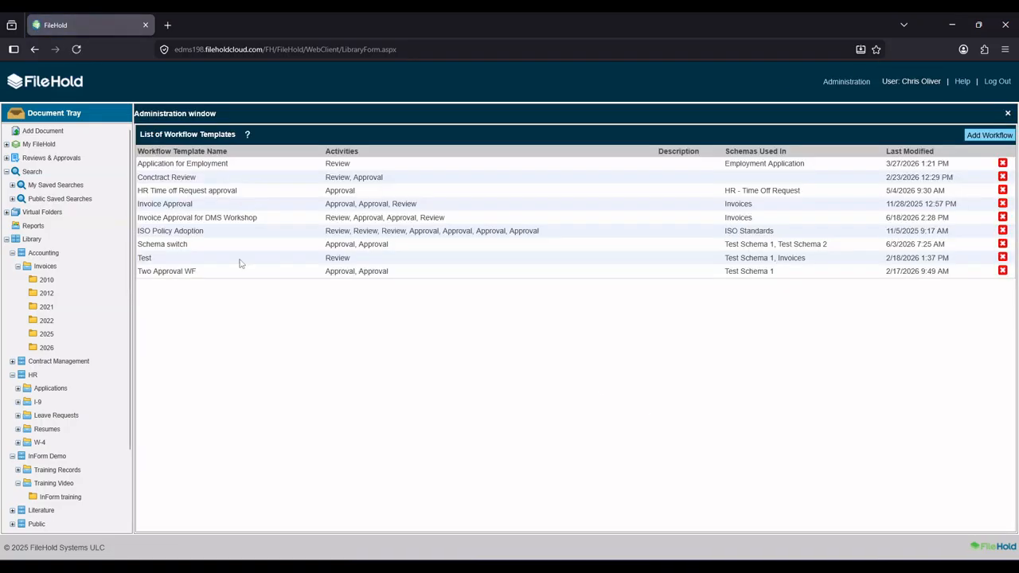
left_click(179, 217)
scroll(480, 352, "down", 1)
scroll(480, 353, "up", 1)
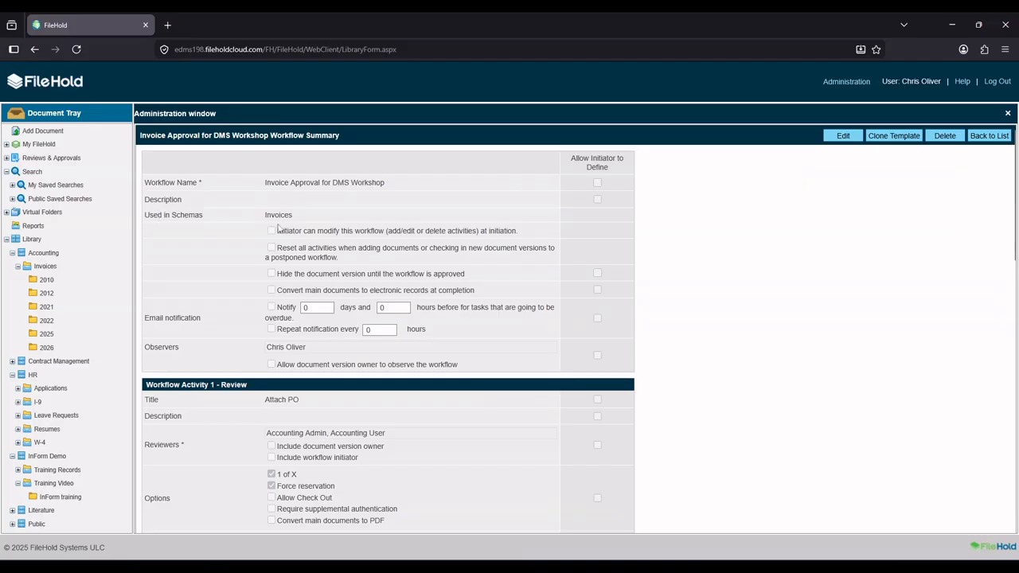
left_click_drag(266, 216, 317, 221)
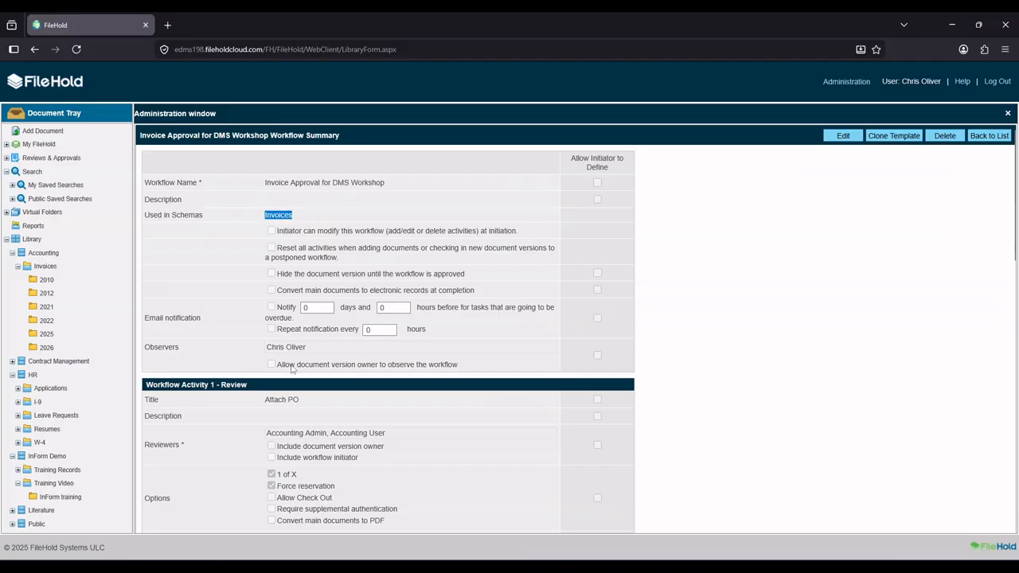